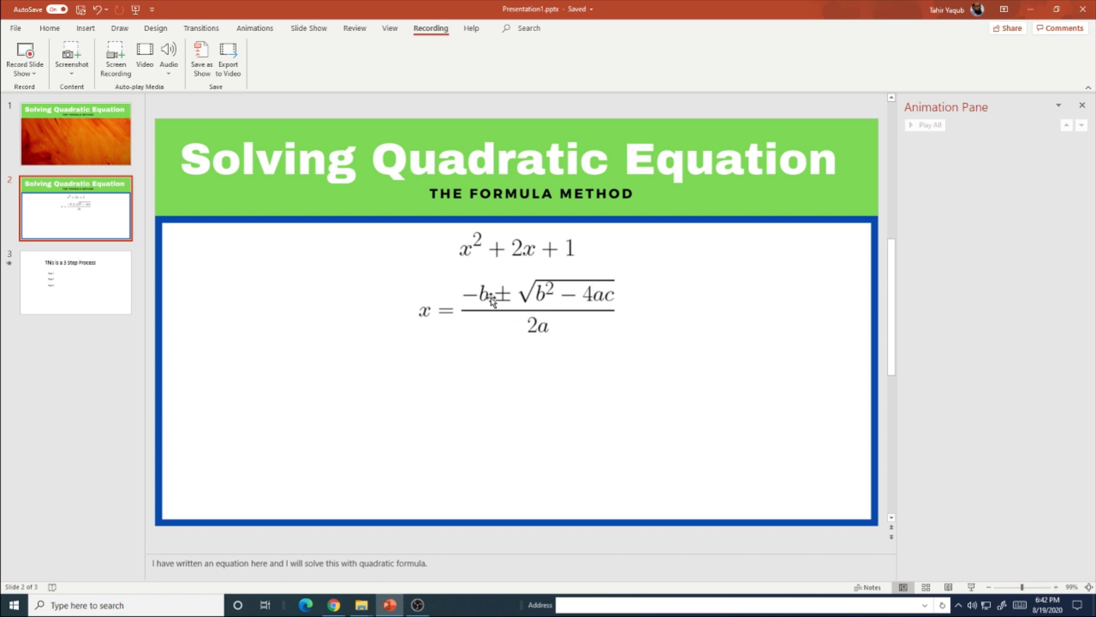
Step: Flip through slides 3, 2 and 3, ending on the 'Solving Quadratic Equation' title slide
click(114, 283)
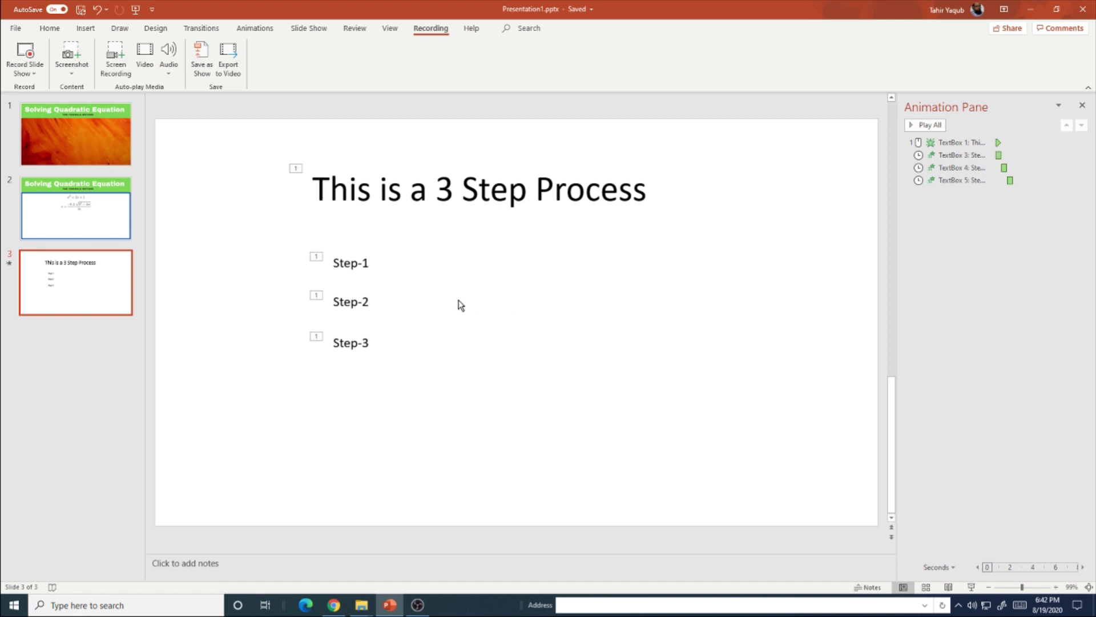
click(119, 234)
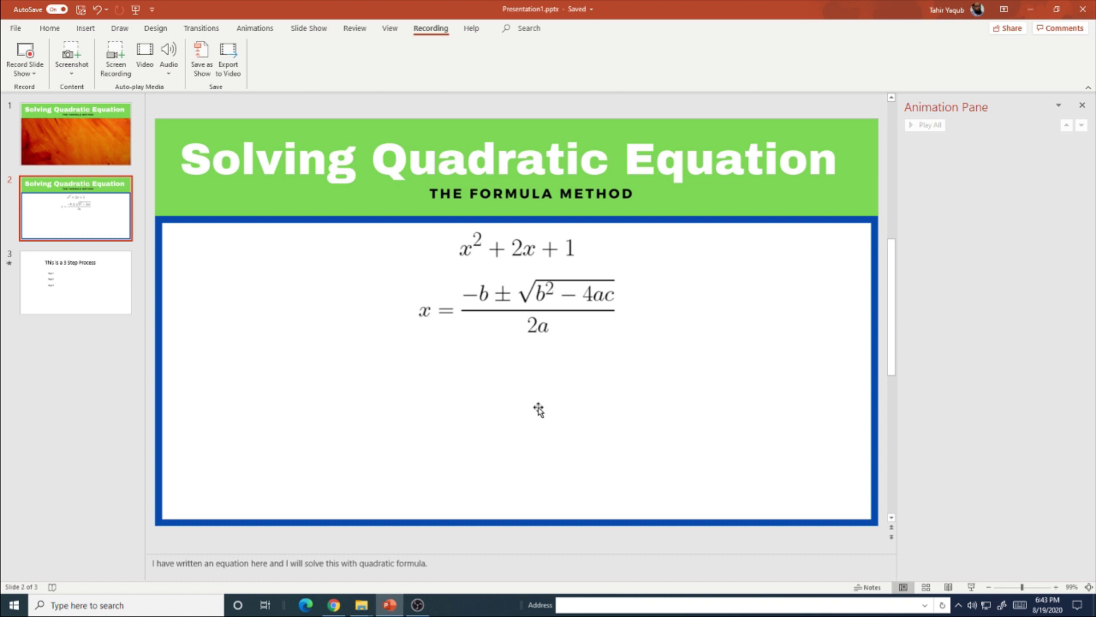
click(109, 288)
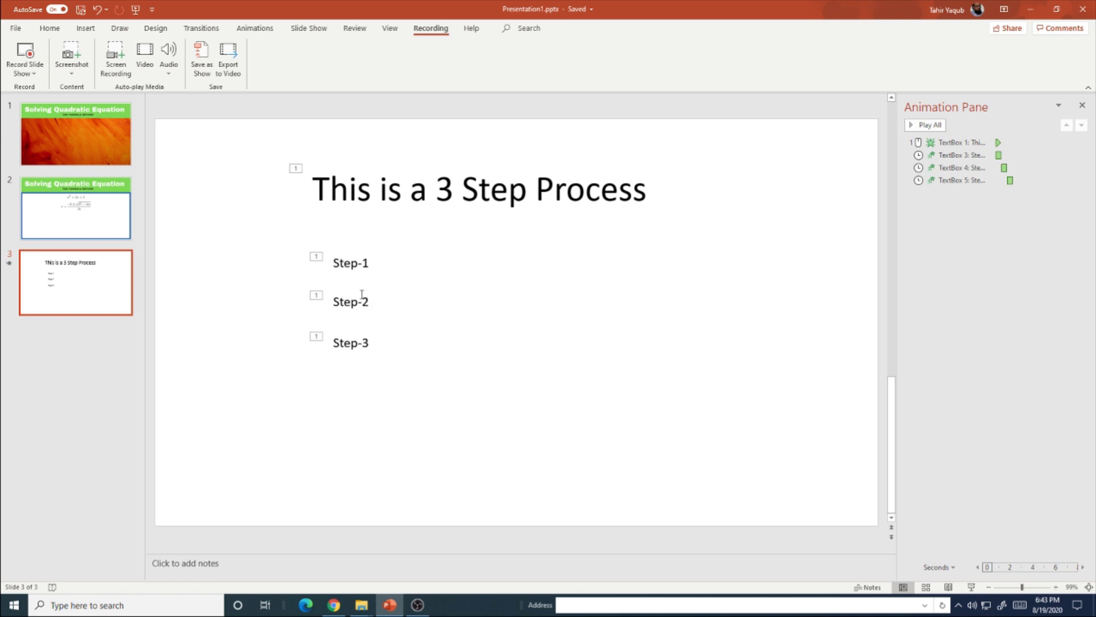
click(95, 149)
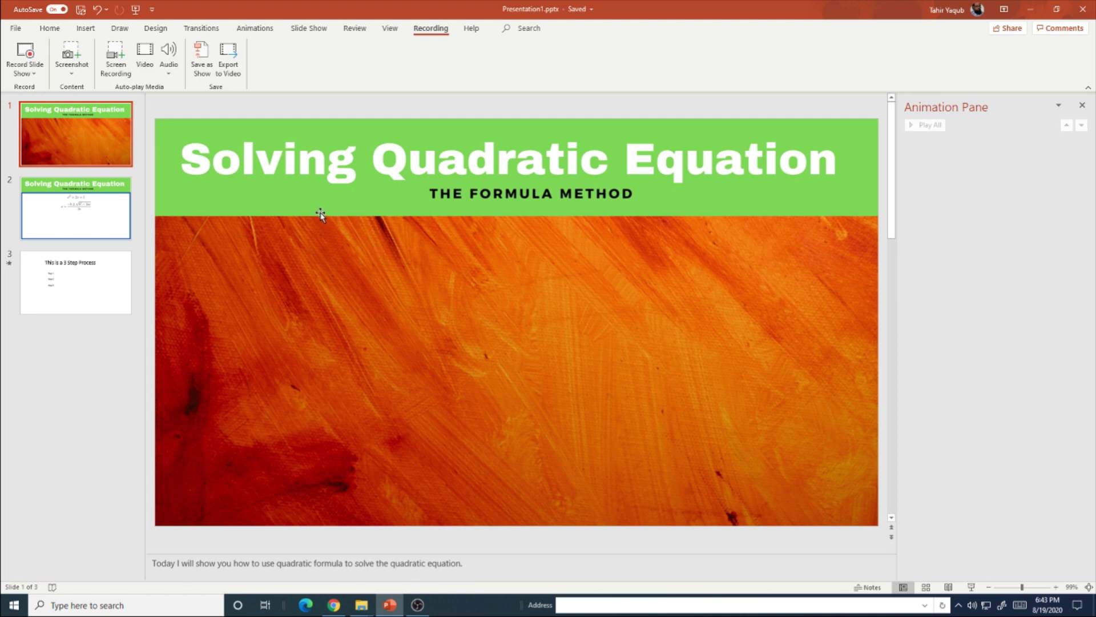
Step: Bring up the ribbon's Insert options with slide 3, 'This is a 3 Step Process', showing
click(87, 28)
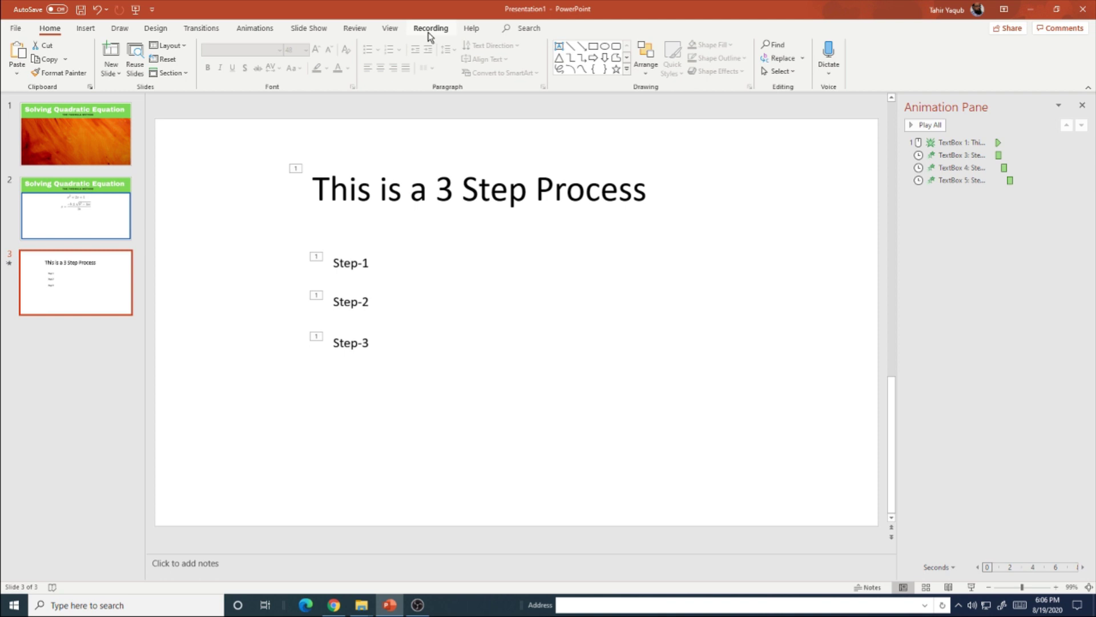
Step: Show the Recording tab and drop down its Record Slide Show choices
click(429, 34)
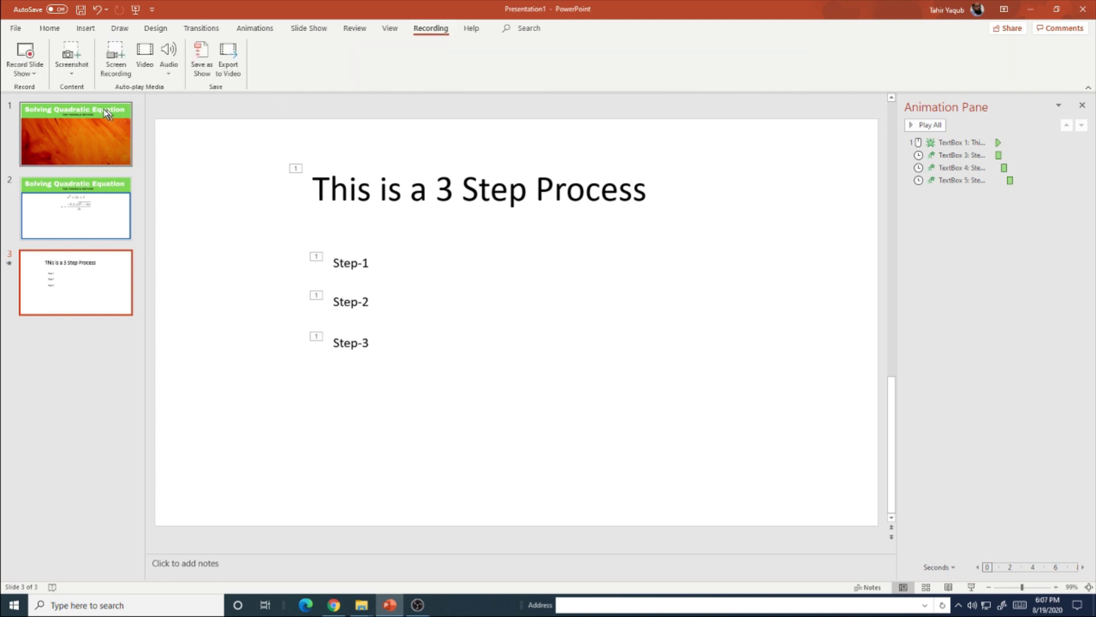
click(25, 73)
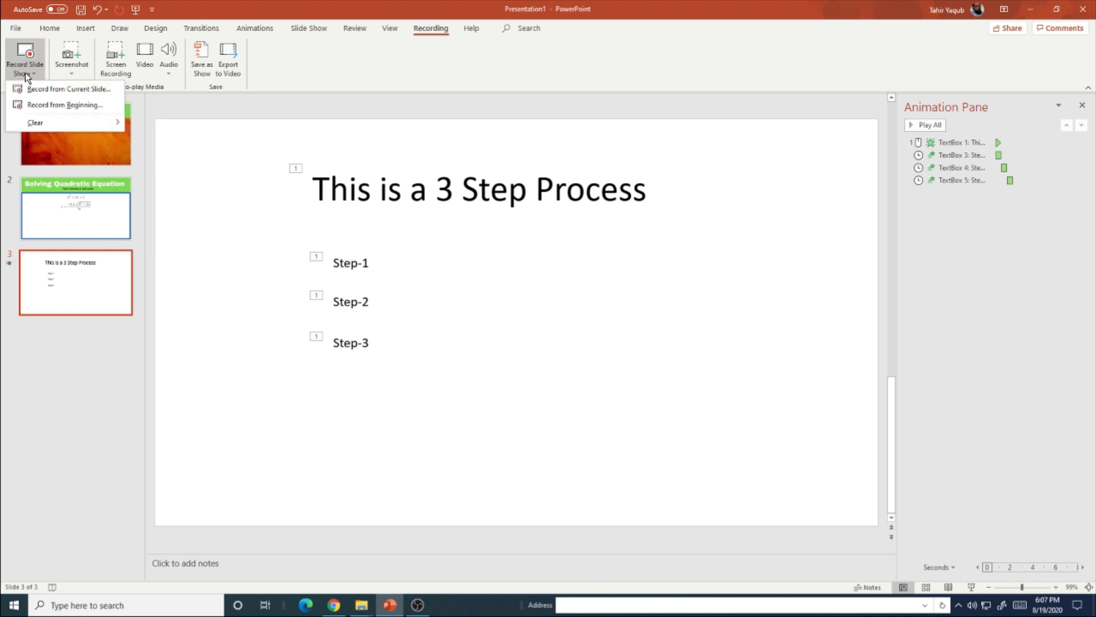
Step: Record from Beginning, preview slides 2 and 3 in the recorder, then return to slide 1
click(85, 108)
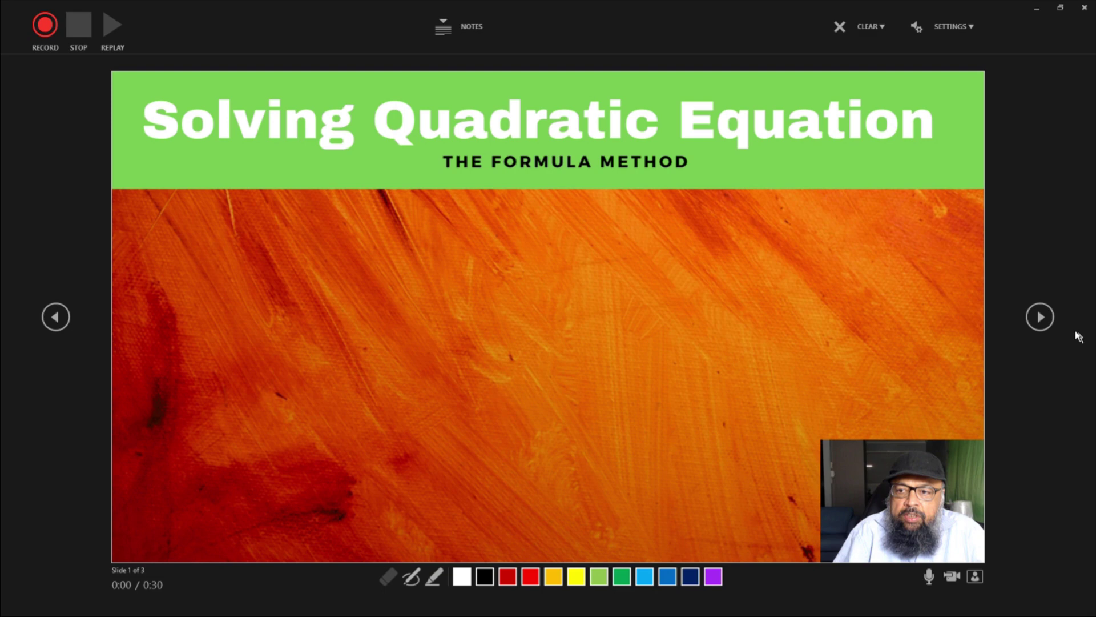
click(1040, 317)
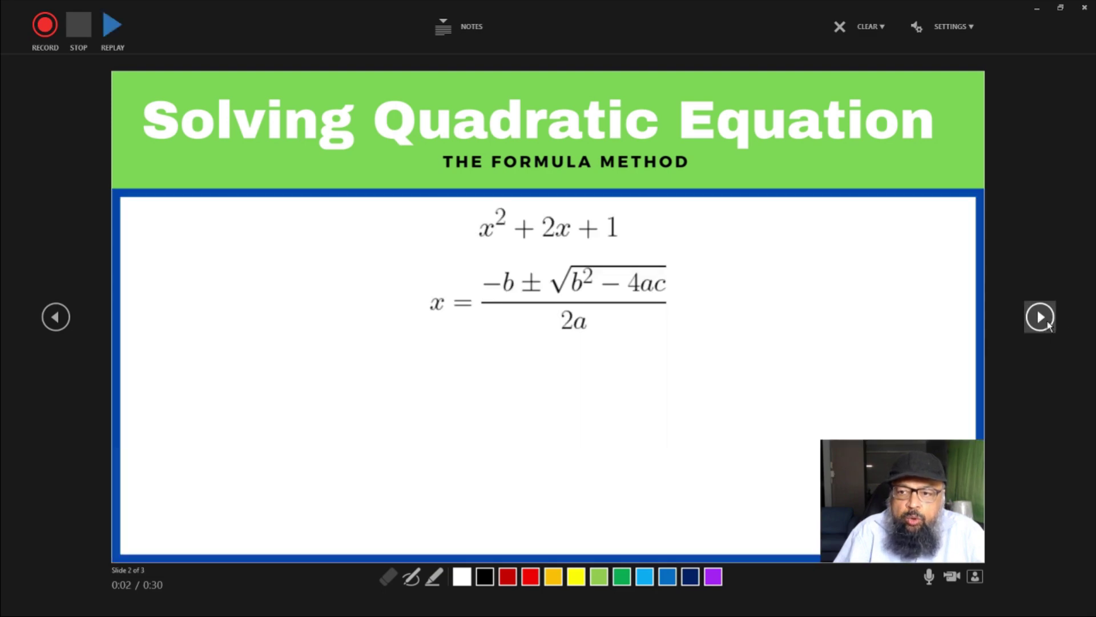
key(Right)
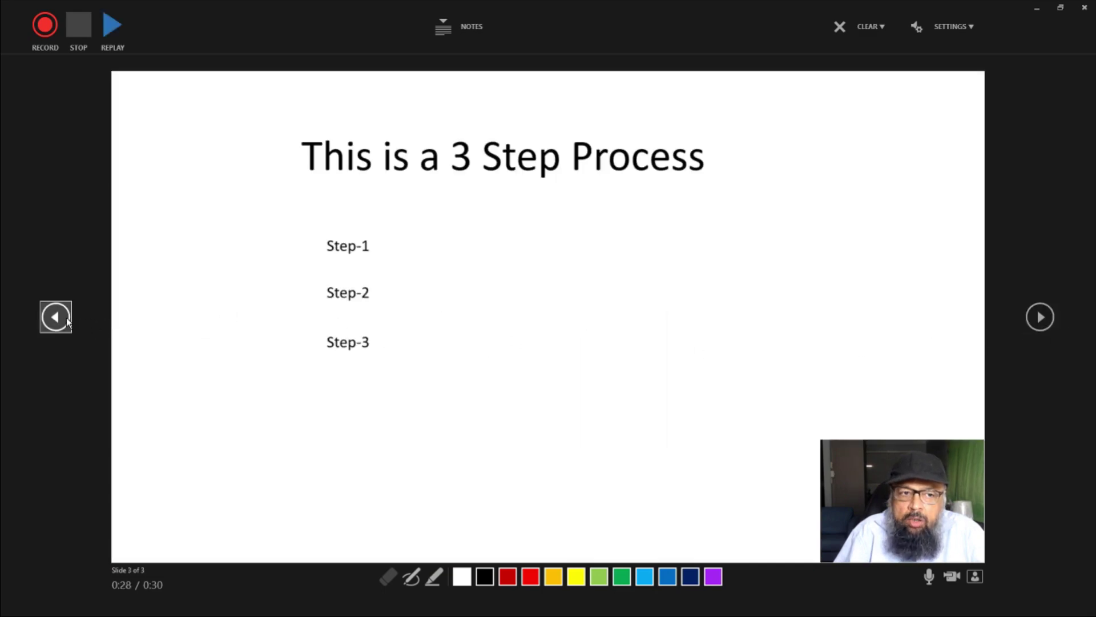
click(66, 320)
click(66, 319)
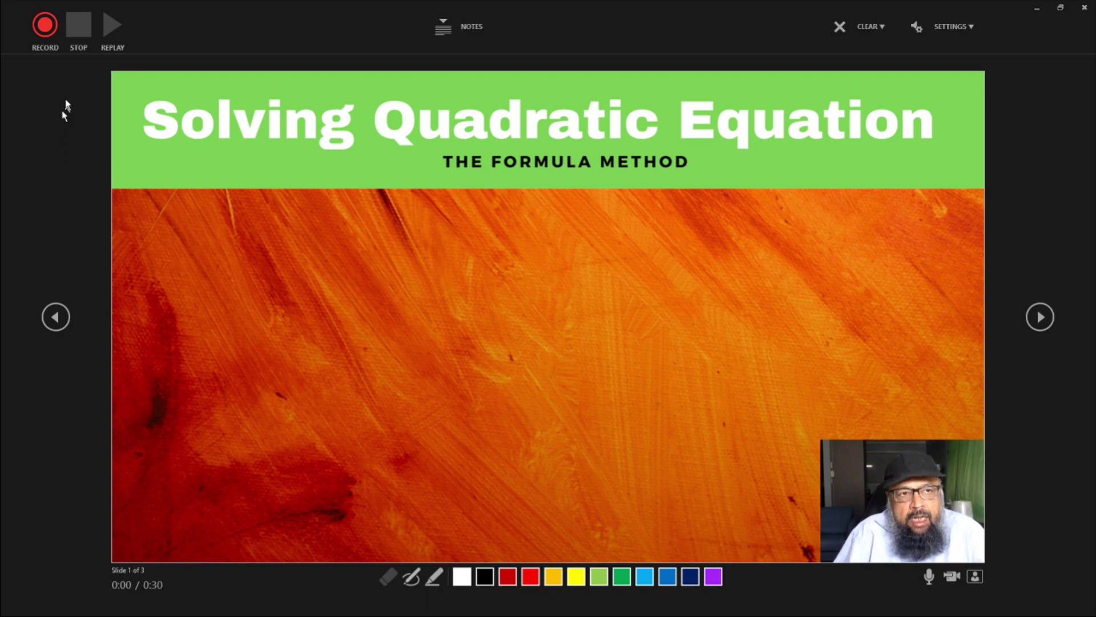
Step: Start recording, move to the formula slide, and ink a red 'a =' blank and 'b' below it
click(46, 24)
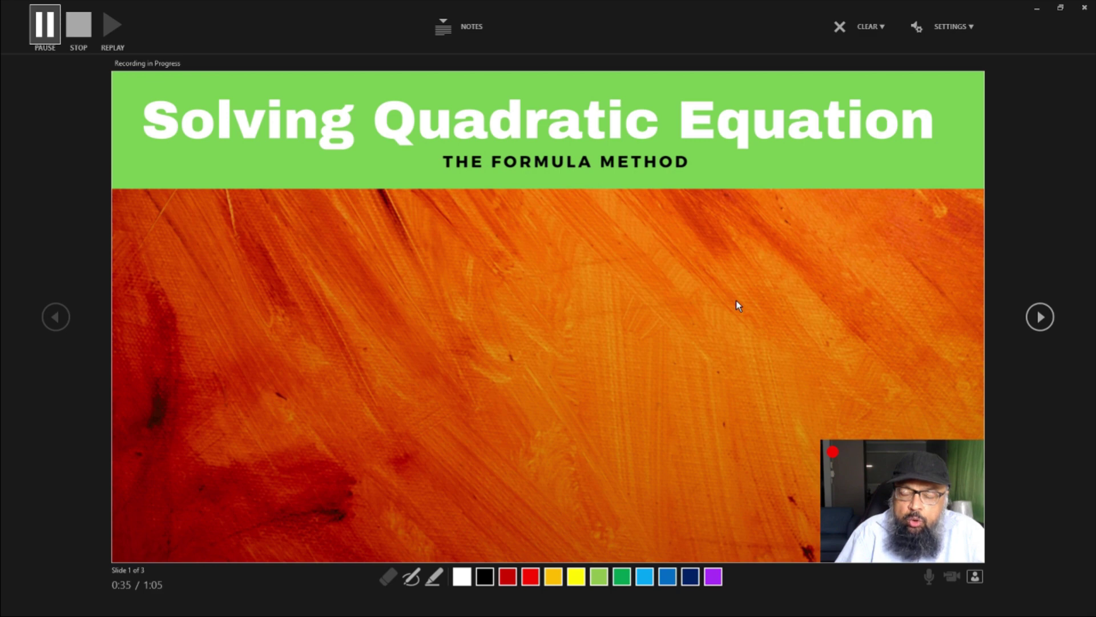
click(1040, 316)
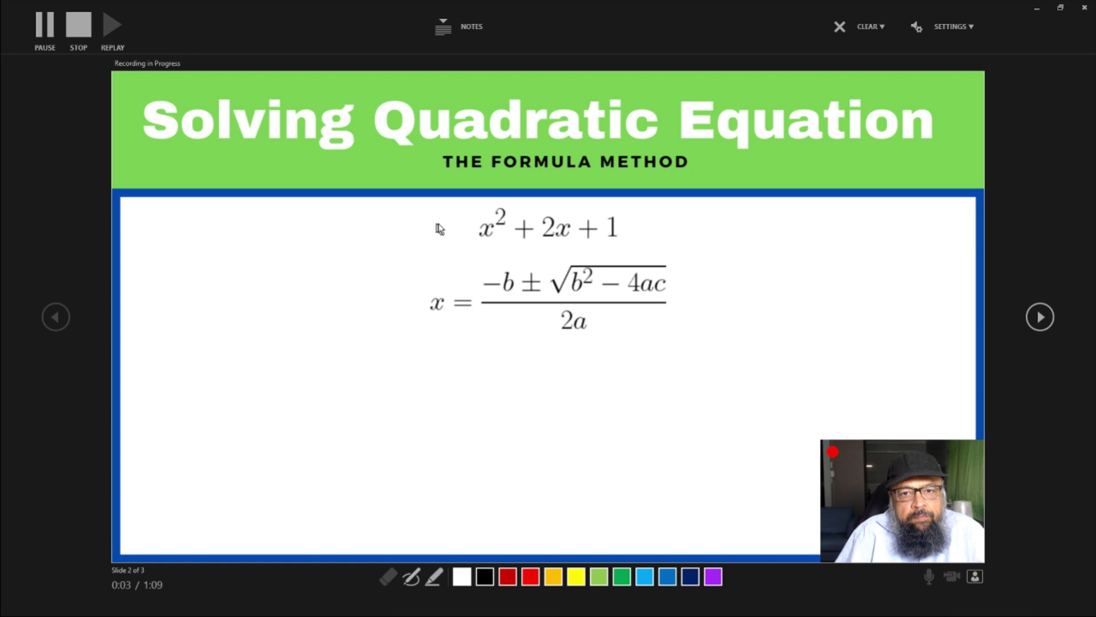
click(507, 578)
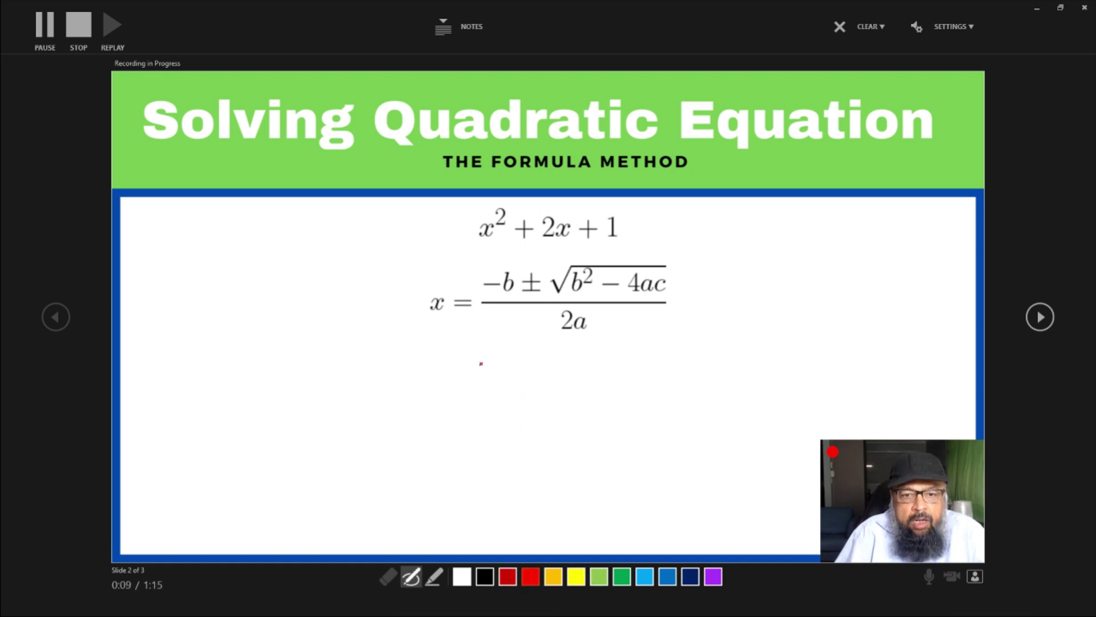
mouse_move(477, 357)
mouse_down()
mouse_move(472, 373)
mouse_move(515, 357)
mouse_up()
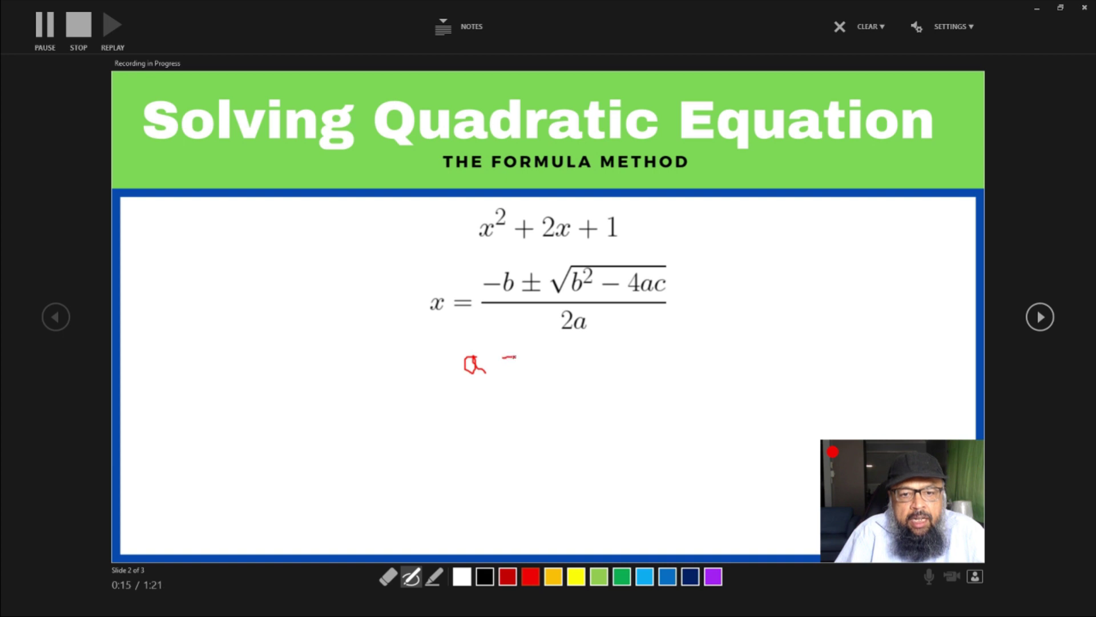
drag(503, 364, 518, 363)
drag(535, 368, 621, 368)
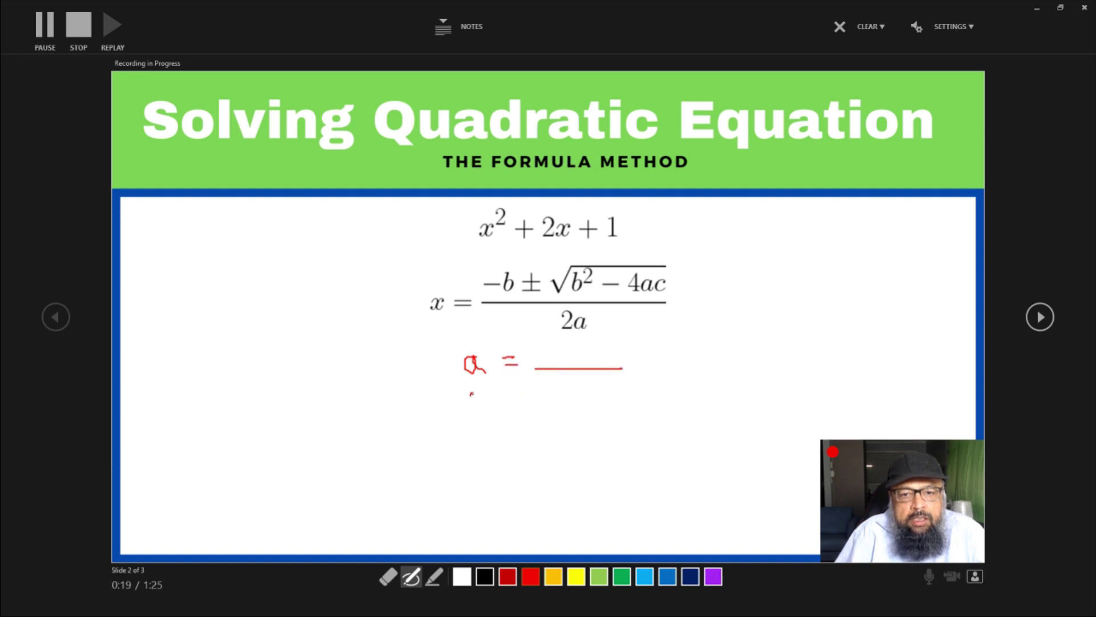
mouse_move(472, 386)
mouse_down()
mouse_move(488, 416)
mouse_move(519, 402)
mouse_move(637, 400)
mouse_up()
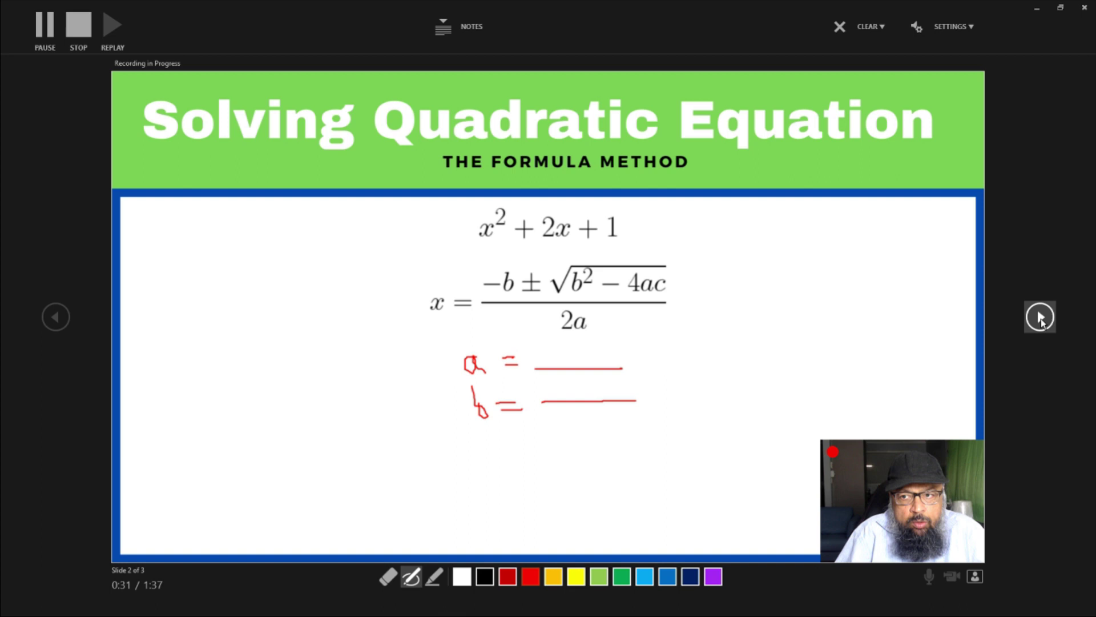
Step: On slide 3, draw a red brace and arrow beside Step-2 and Step-3, then stop recording
click(1040, 317)
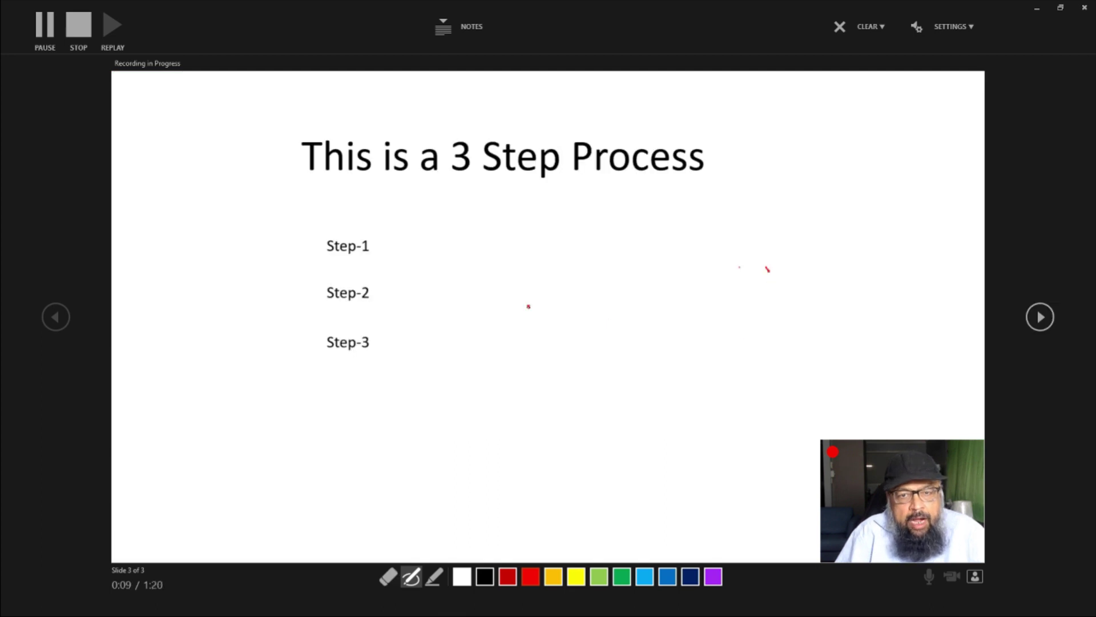
mouse_move(424, 280)
mouse_down()
mouse_move(448, 305)
mouse_move(436, 337)
mouse_move(587, 290)
mouse_up()
drag(580, 342, 681, 312)
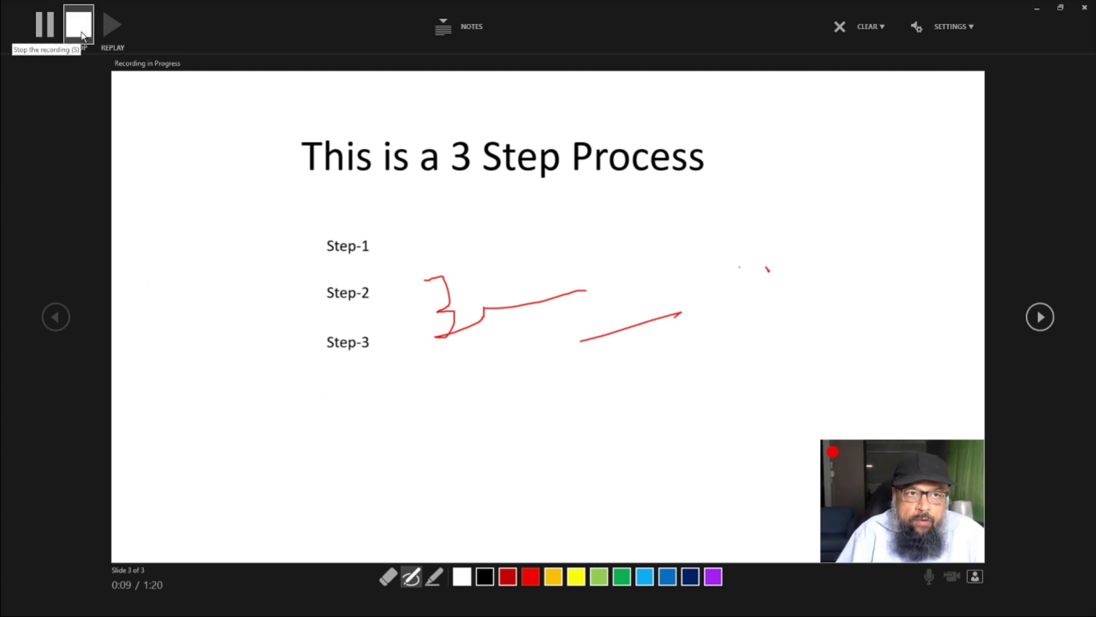
click(82, 36)
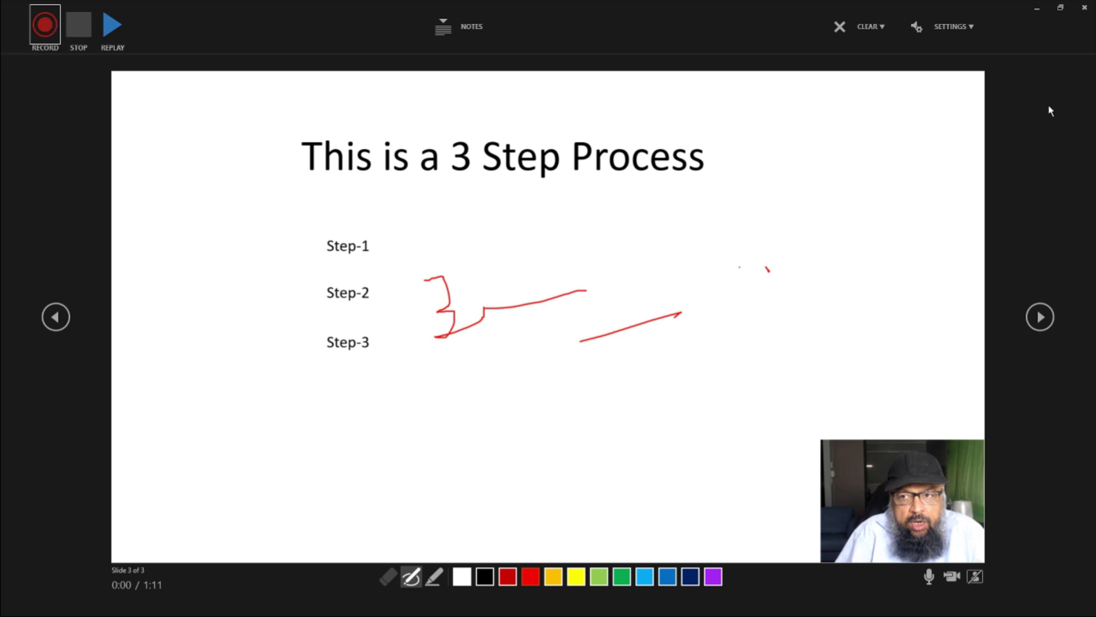
Step: Close the recording window to return to Normal editing view
click(1085, 8)
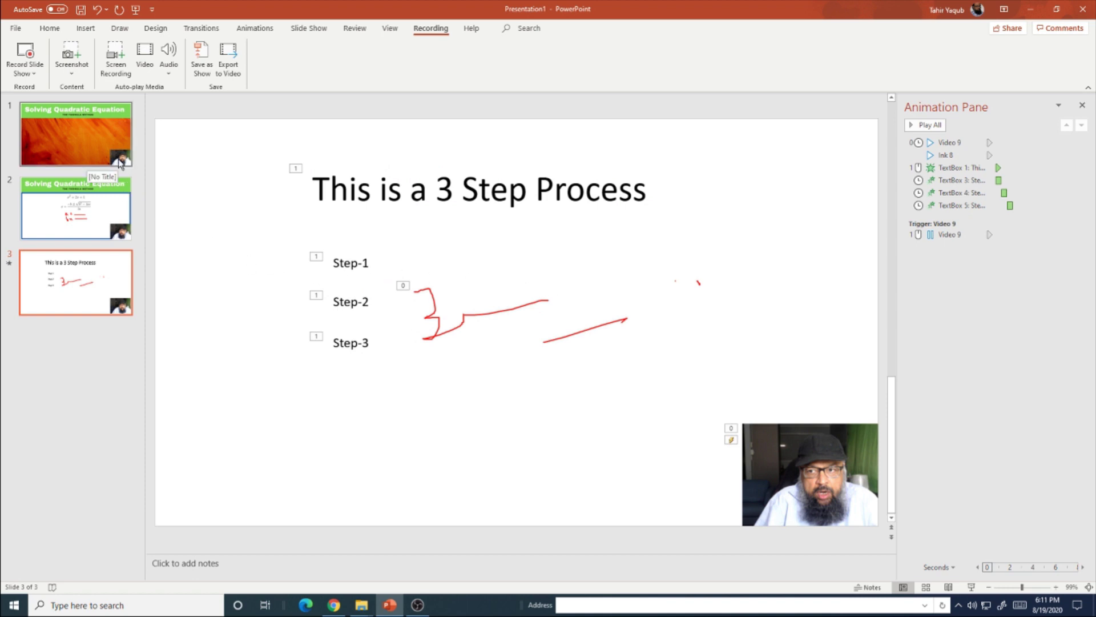
mouse_move(835, 483)
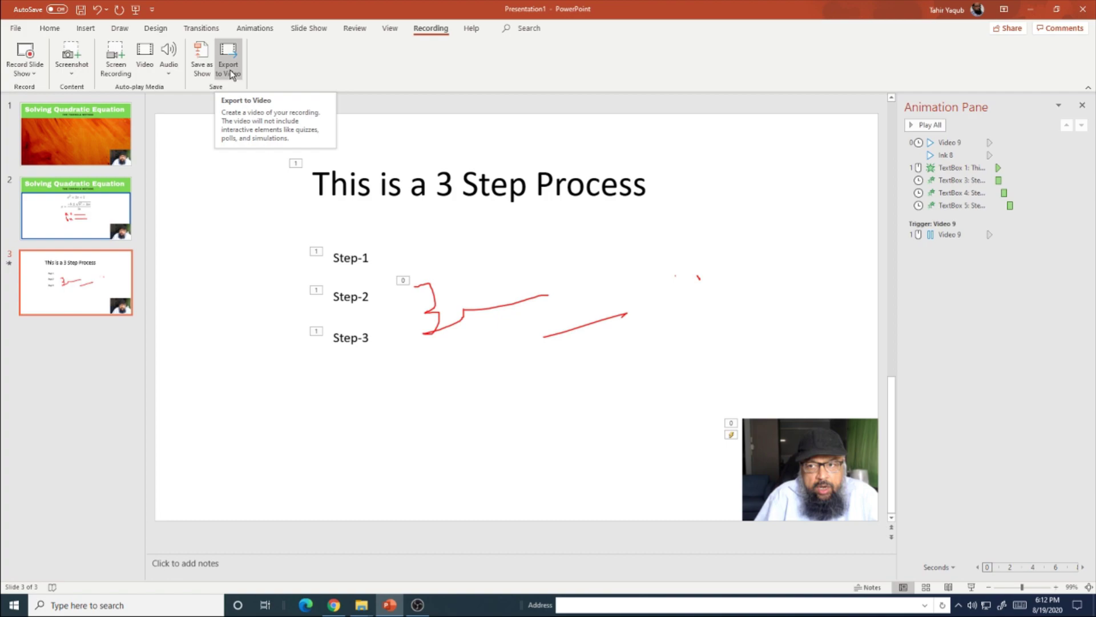
Step: Create a video of the presentation, saving it to the Desktop as Video-Lecture-1.mp4
click(230, 69)
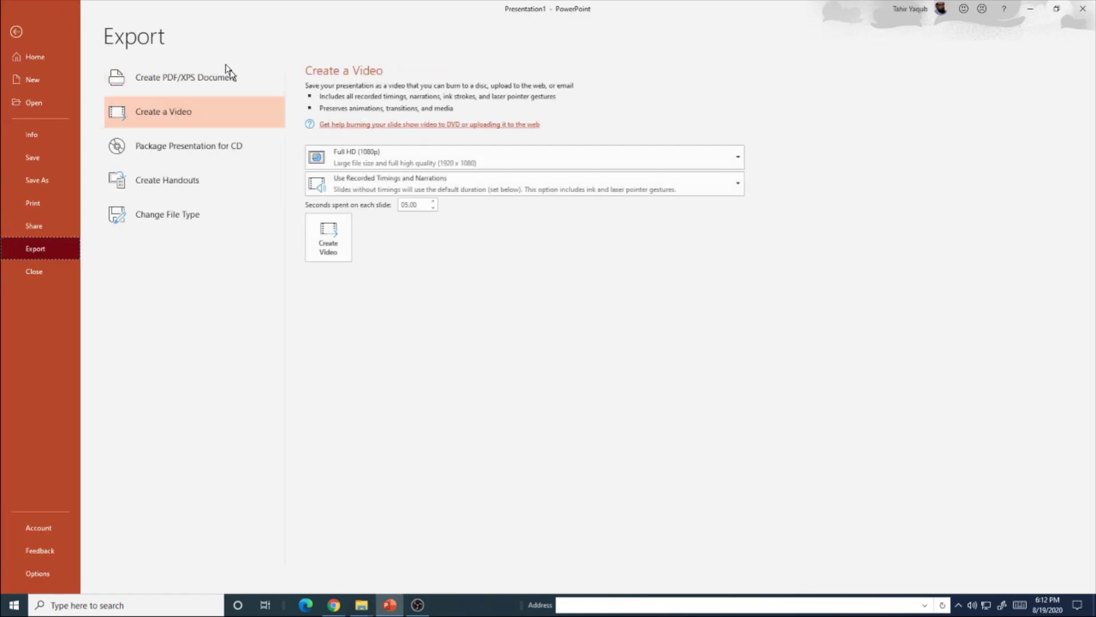
click(334, 237)
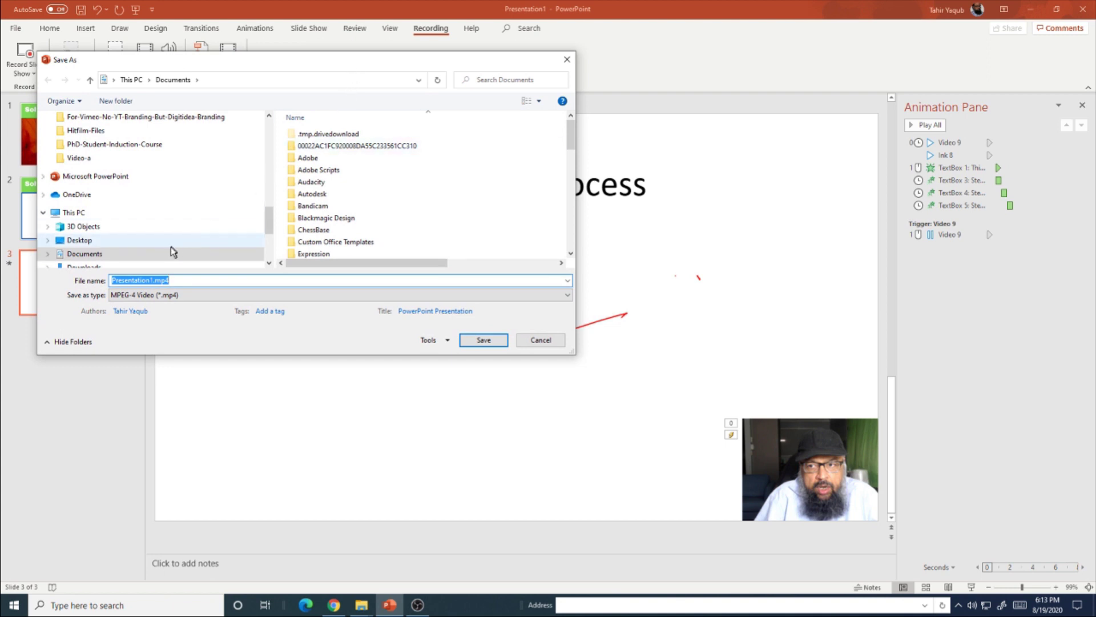
click(89, 244)
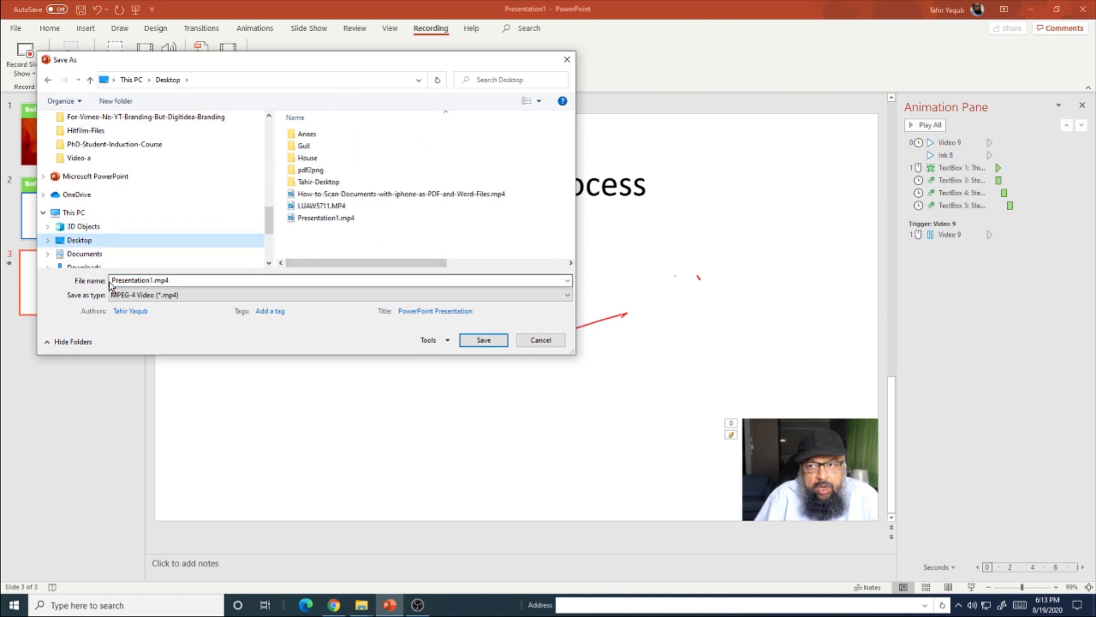
click(150, 278)
click(191, 282)
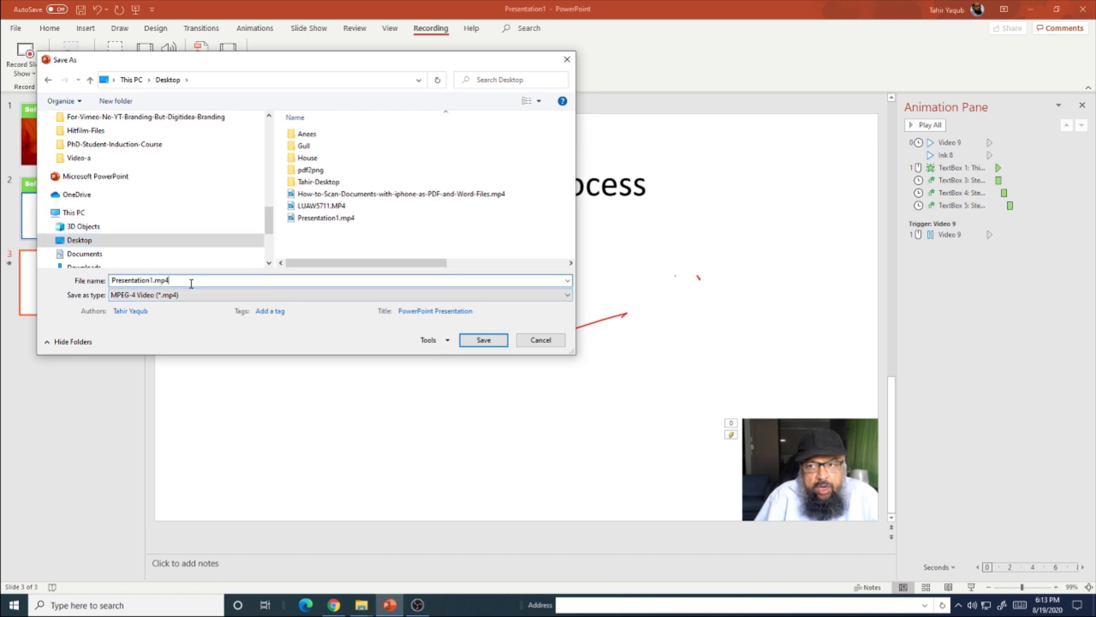
key(shift+Home)
text(Video)
text(Lecture-1)
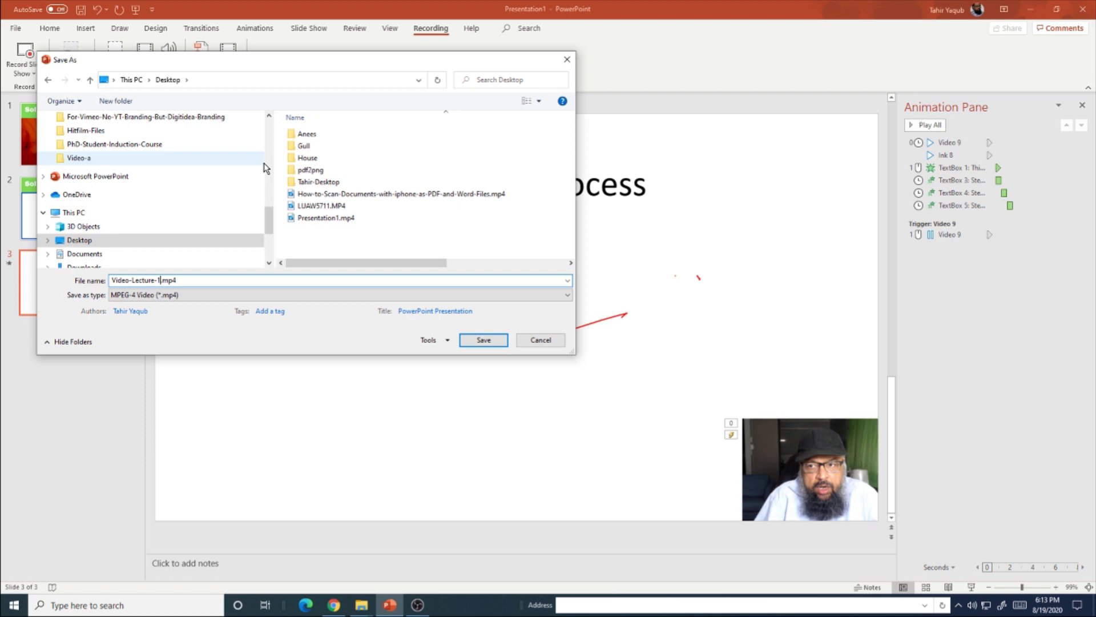
click(483, 340)
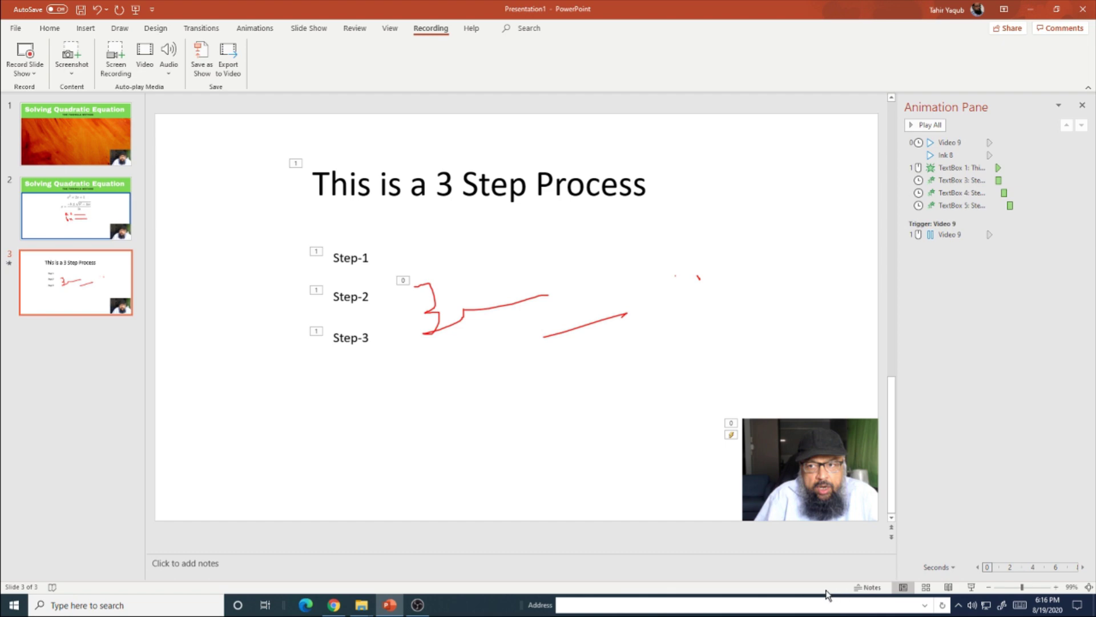
Step: Play Video-Lecture-1 from the desktop, skip ahead to its end, and pause it there
key(super+d)
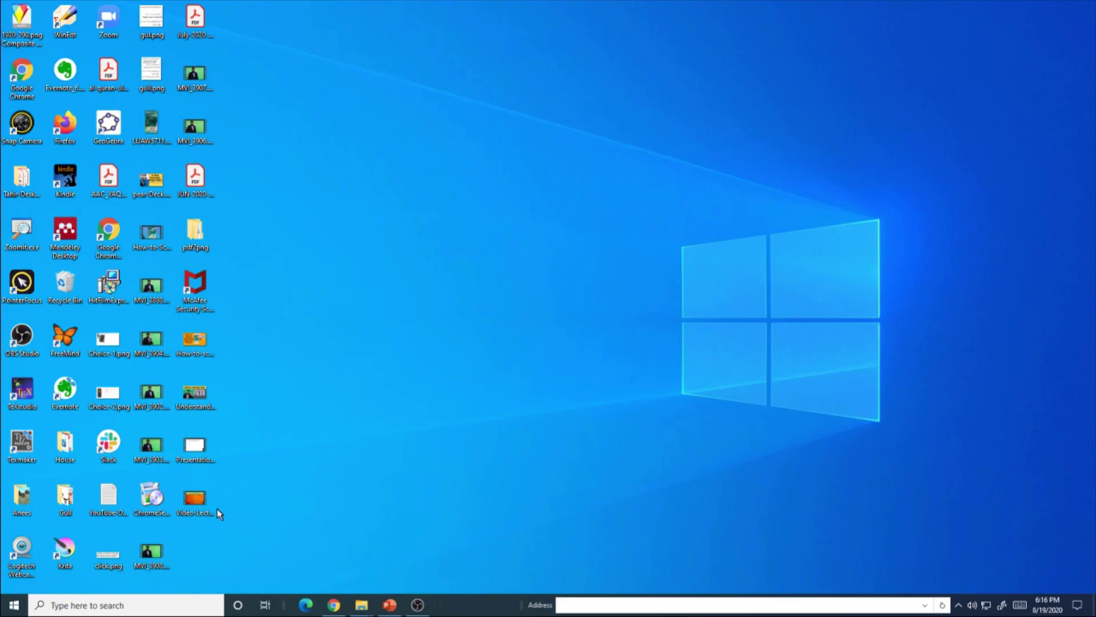
double_click(197, 500)
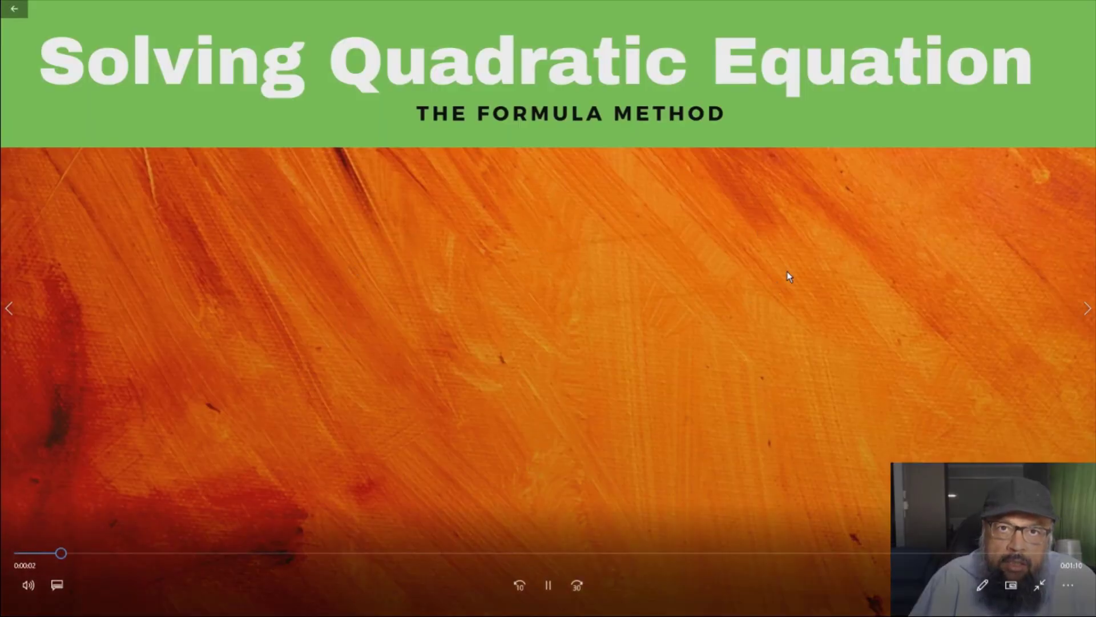
click(280, 552)
drag(296, 554, 527, 560)
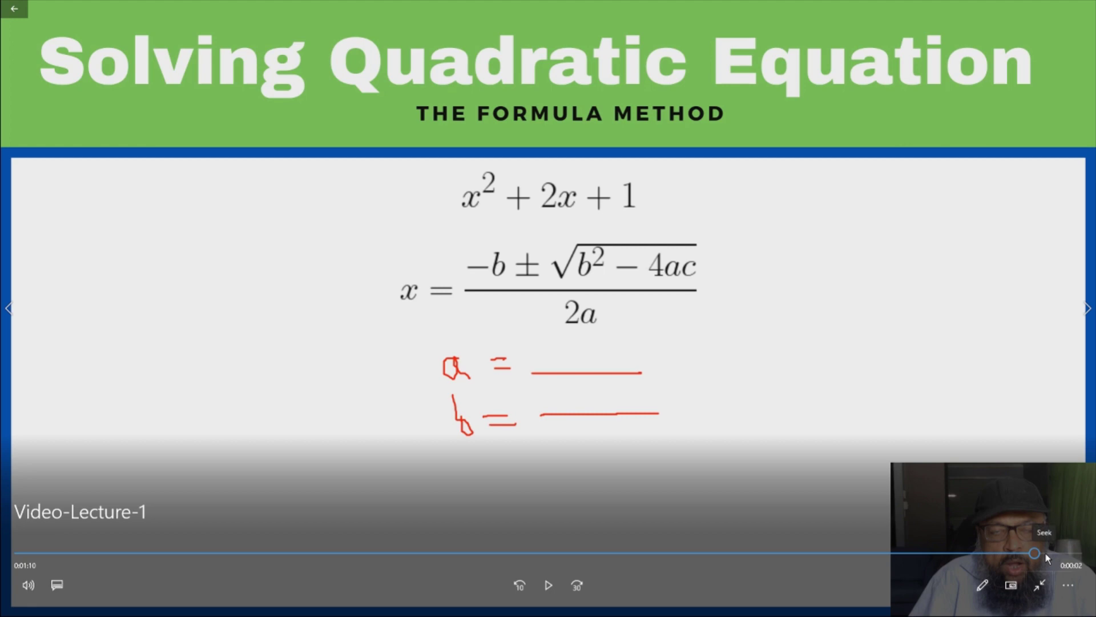
click(1046, 554)
key(space)
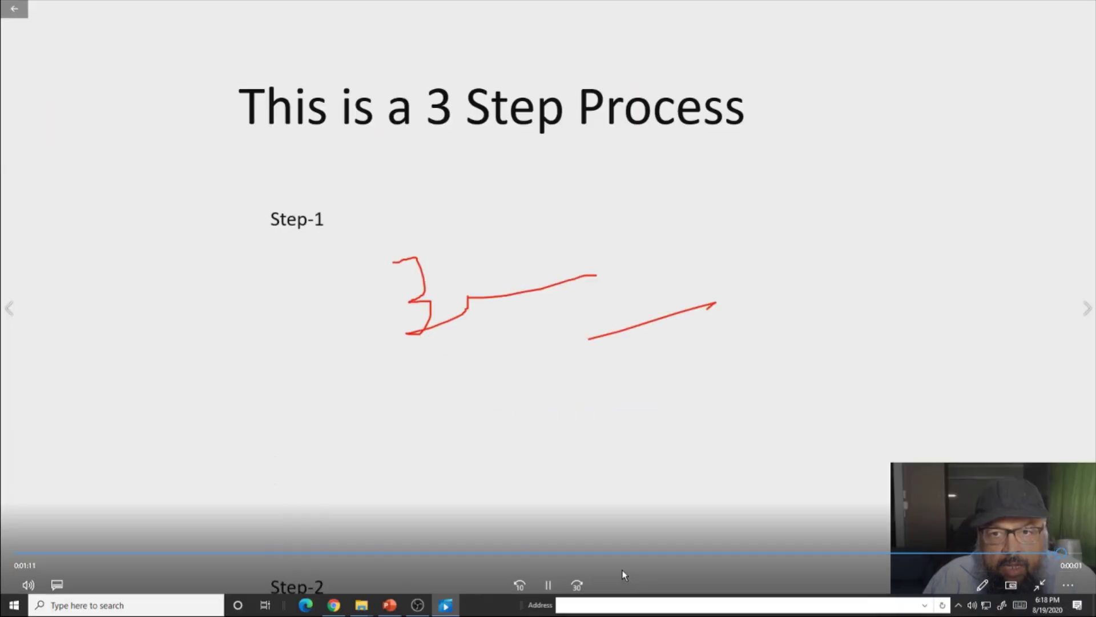
key(space)
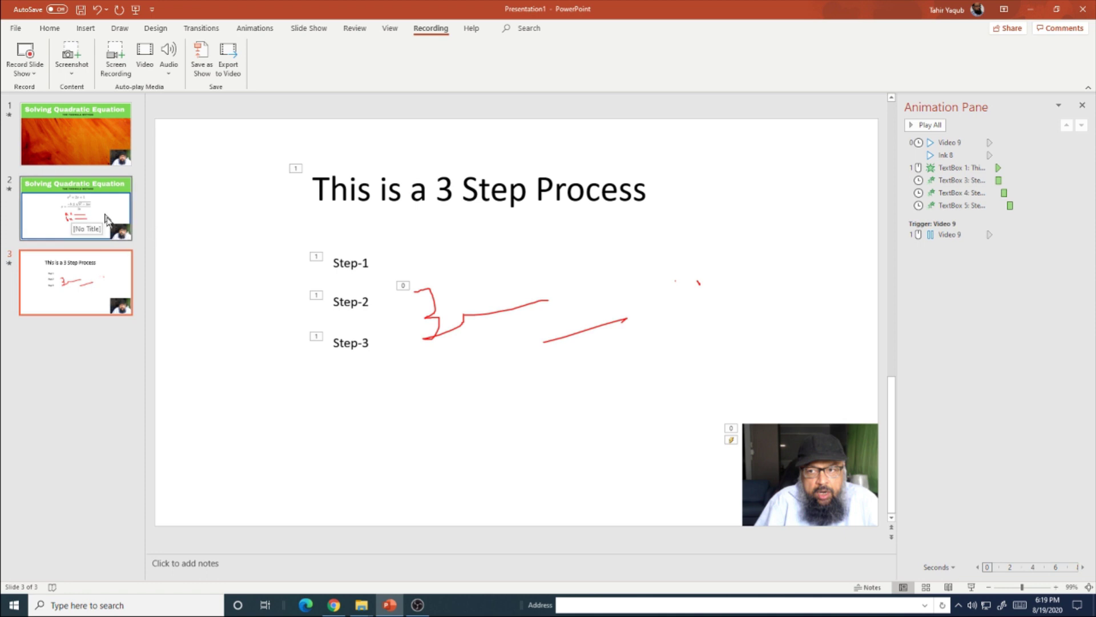
Step: Switch from PowerPoint to the CodeCogs equation editor in Chrome
key(alt+Tab)
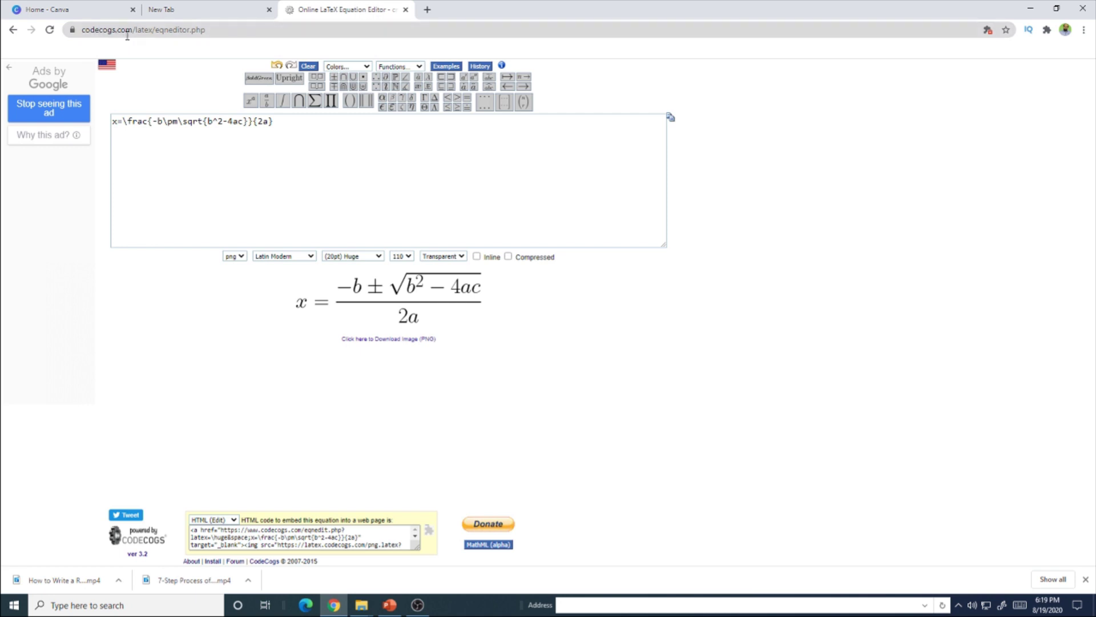
Step: Clear the old quadratic formula, type 'x=', and keep the (20pt) Huge output size
click(286, 123)
key(ctrl+a)
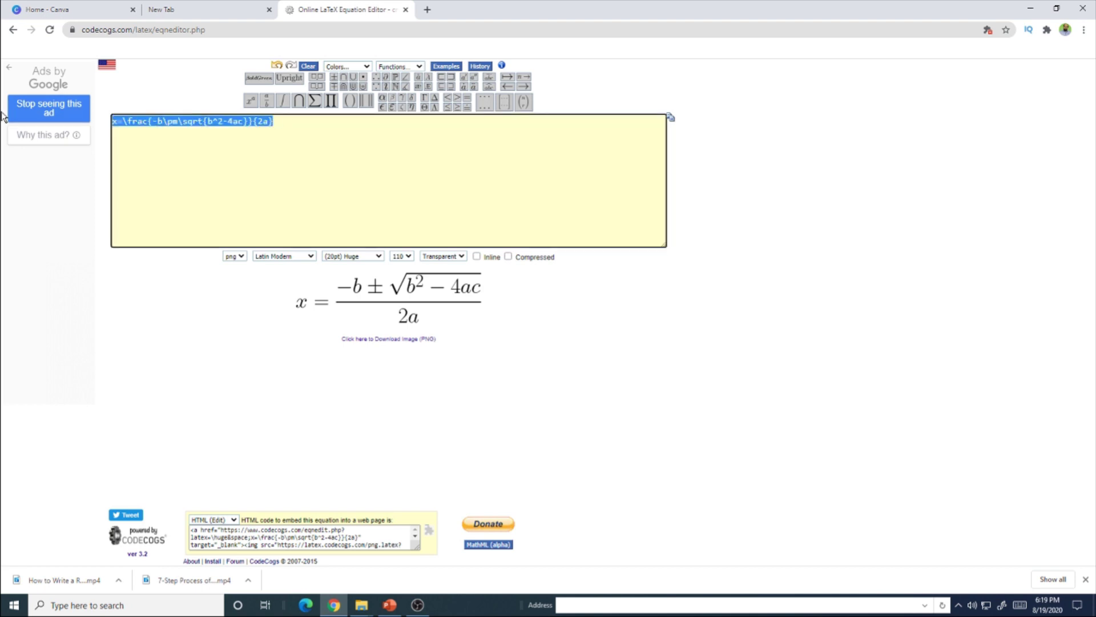
key(BackSpace)
click(651, 355)
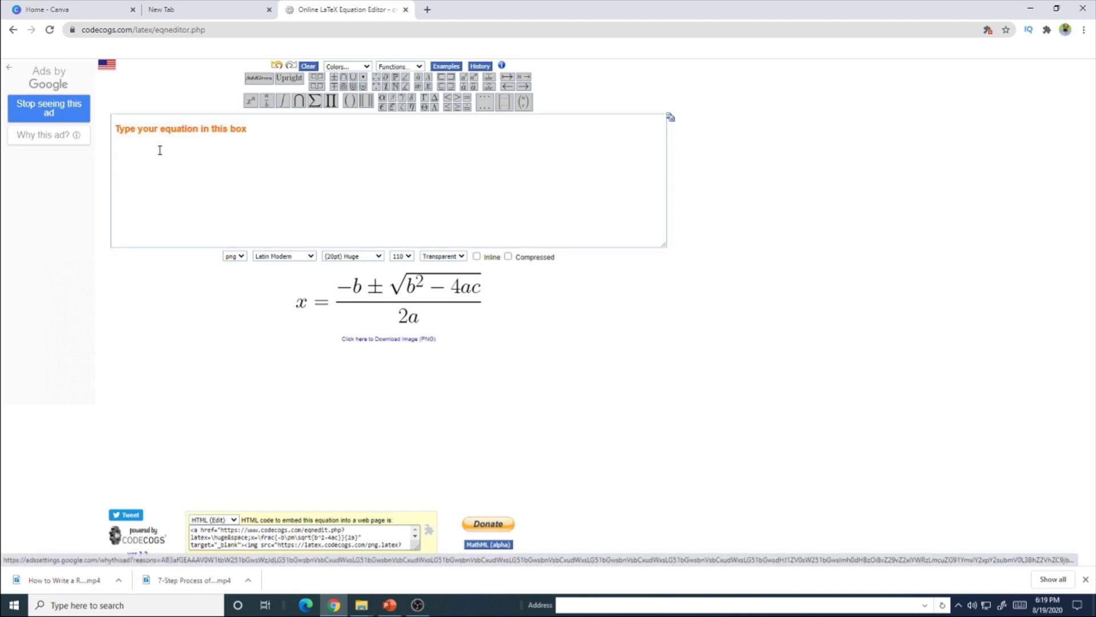
click(144, 135)
text(x)
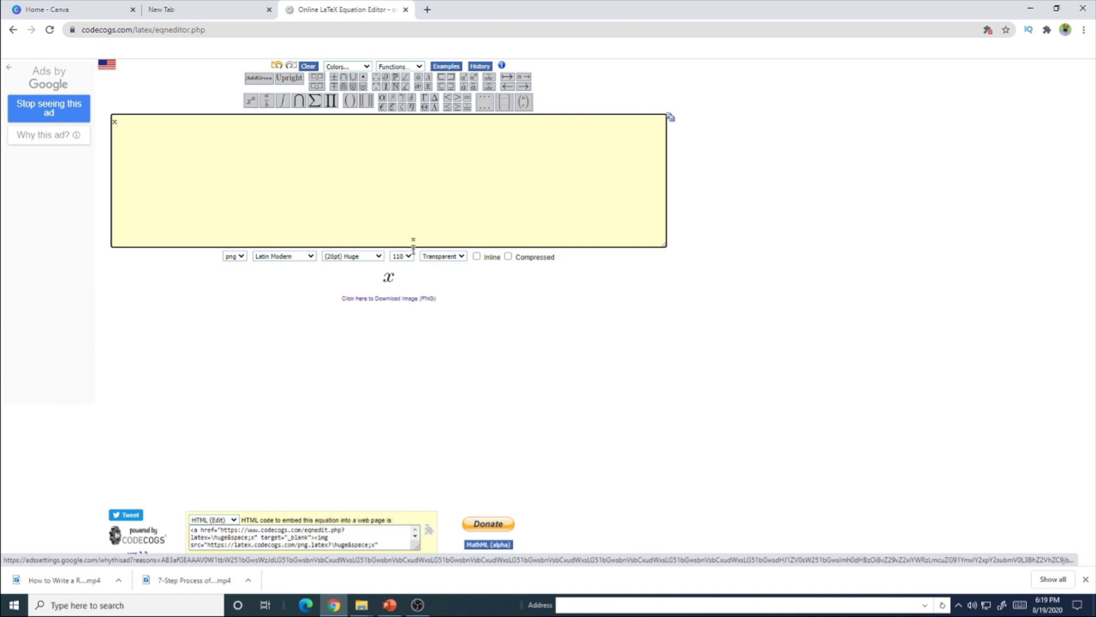
click(378, 256)
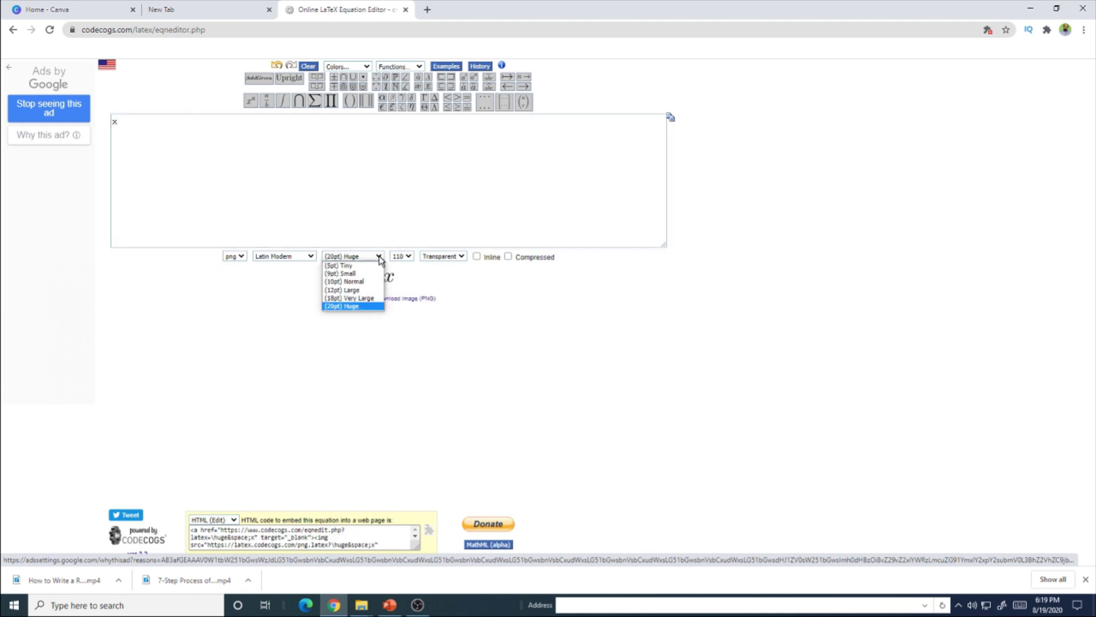
click(355, 307)
click(147, 126)
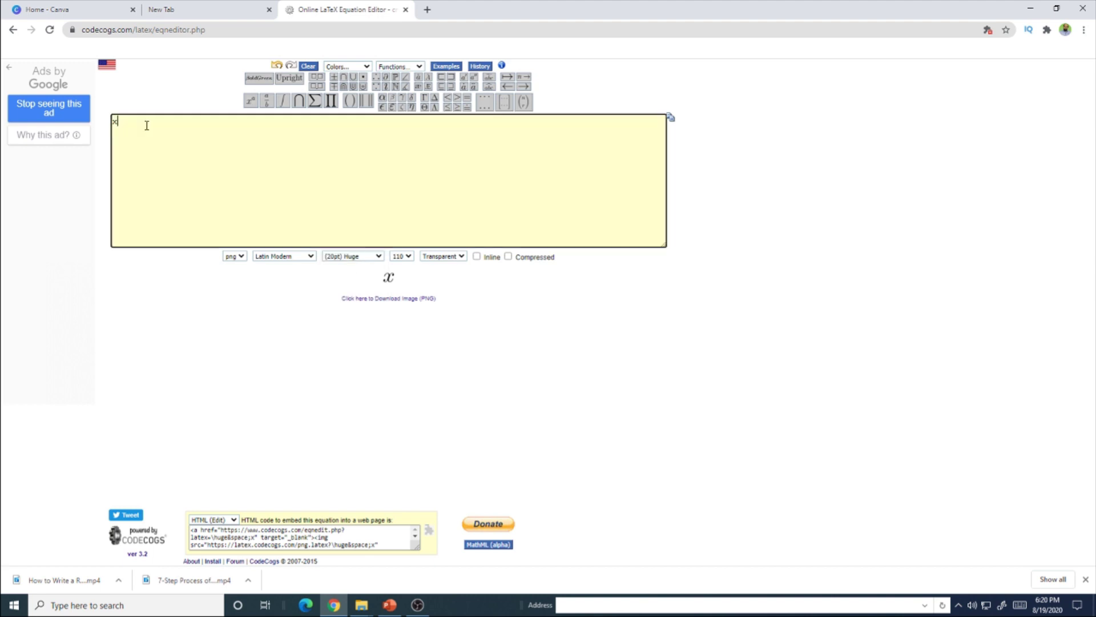
text(=)
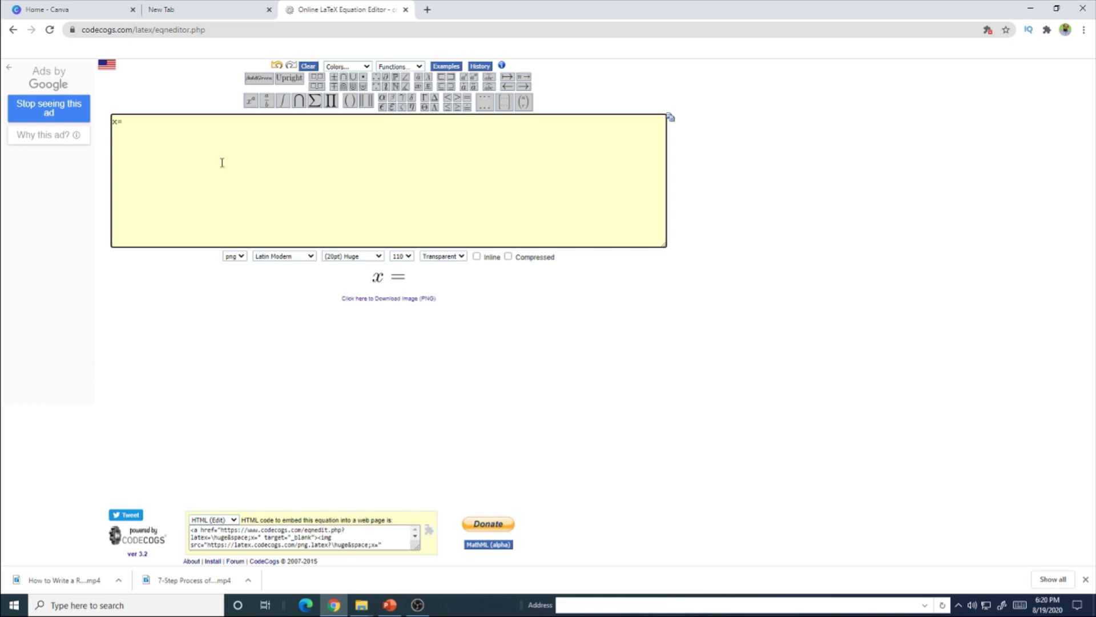
Step: Start the numerator after x= with a fraction containing -b, a plus-minus sign and a square root
mouse_move(269, 103)
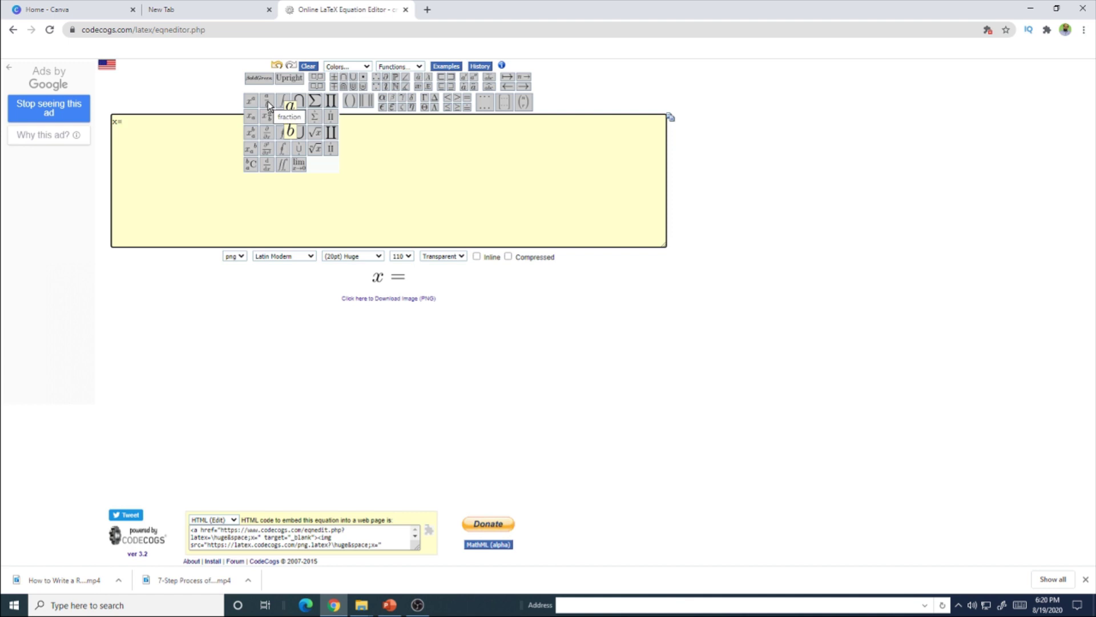
click(269, 105)
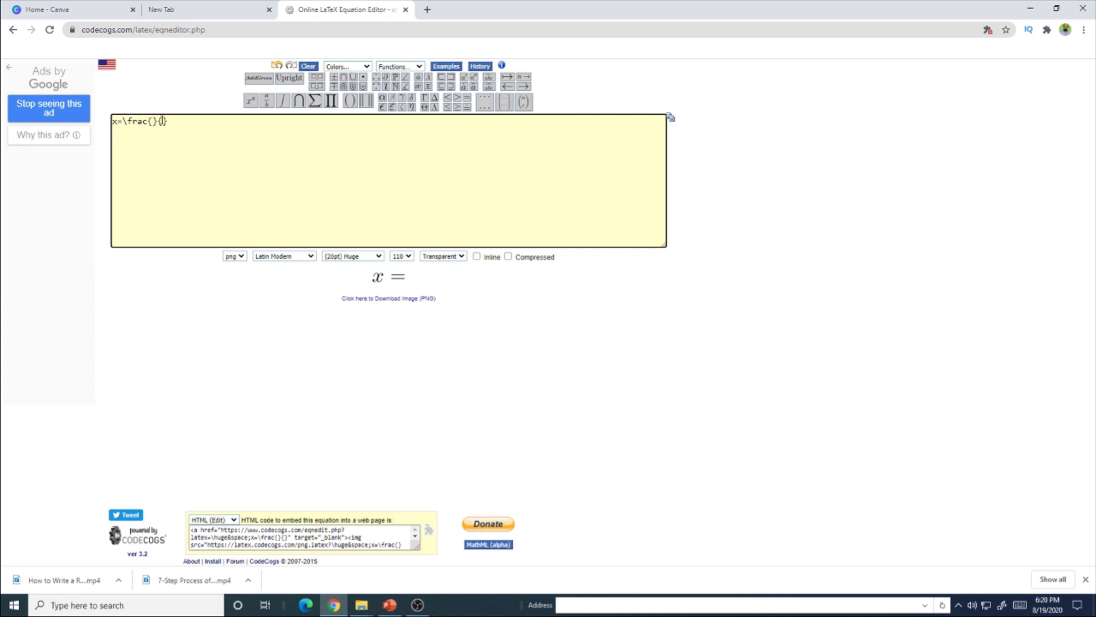
text(-b)
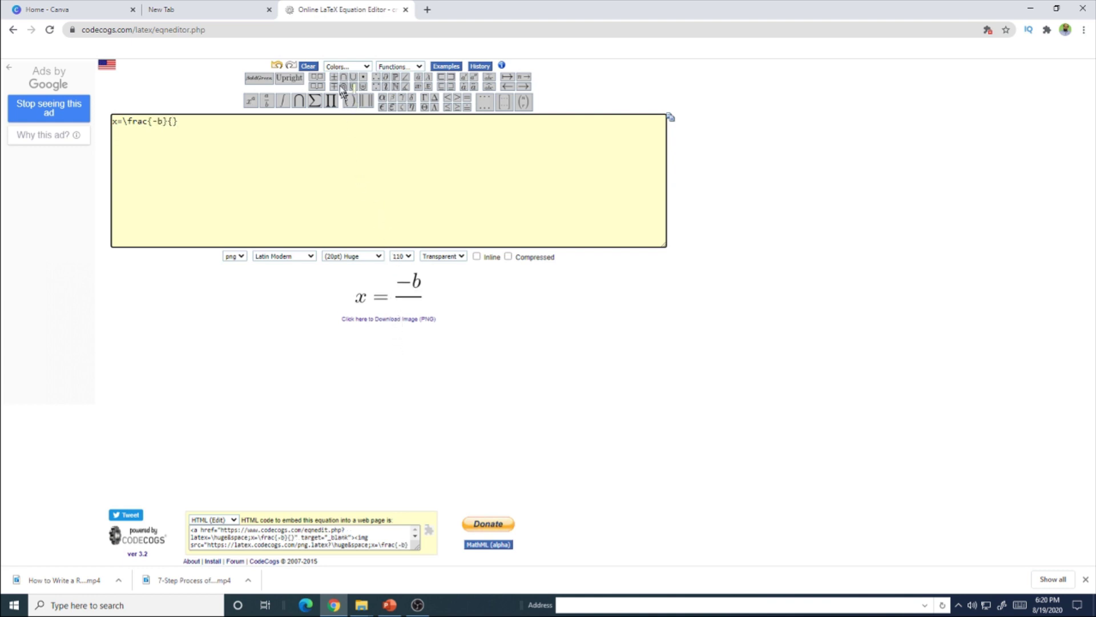
mouse_move(336, 80)
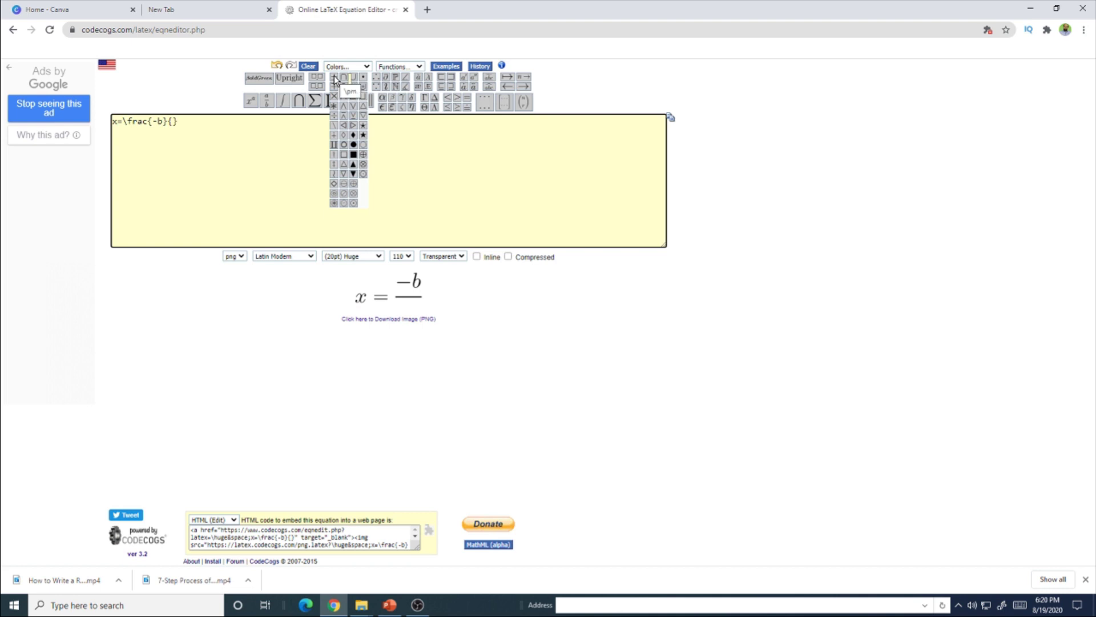
click(335, 80)
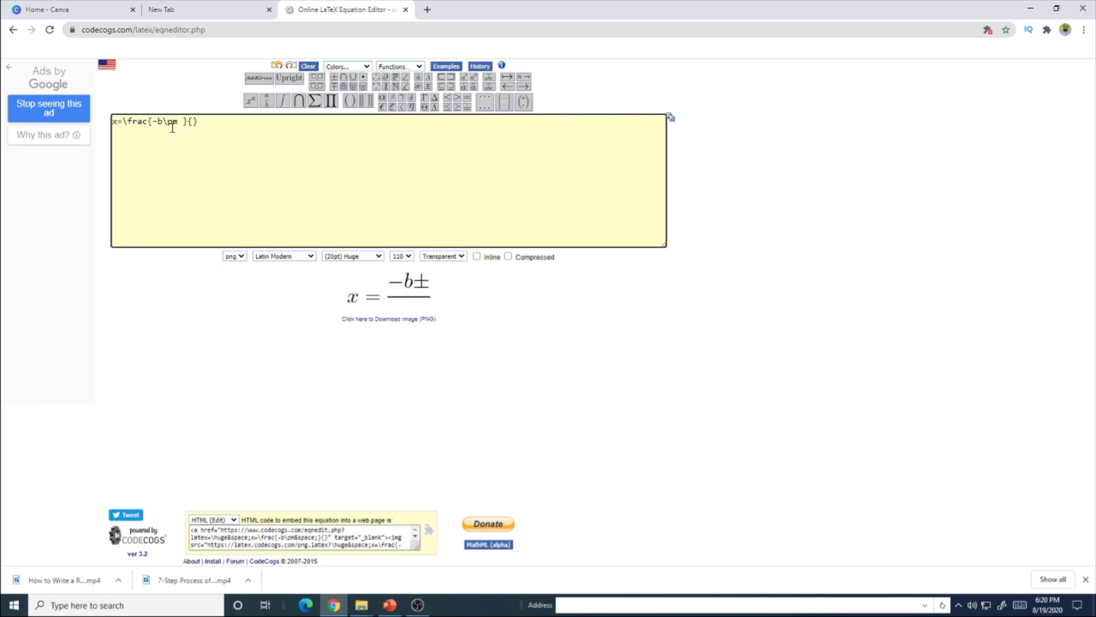
mouse_move(251, 102)
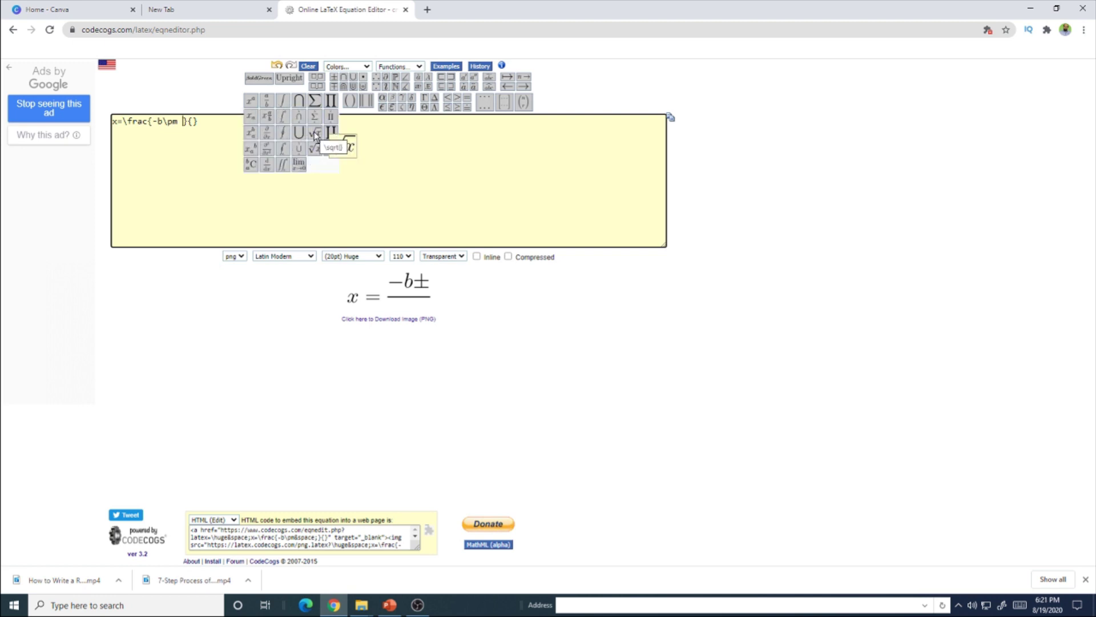
click(314, 135)
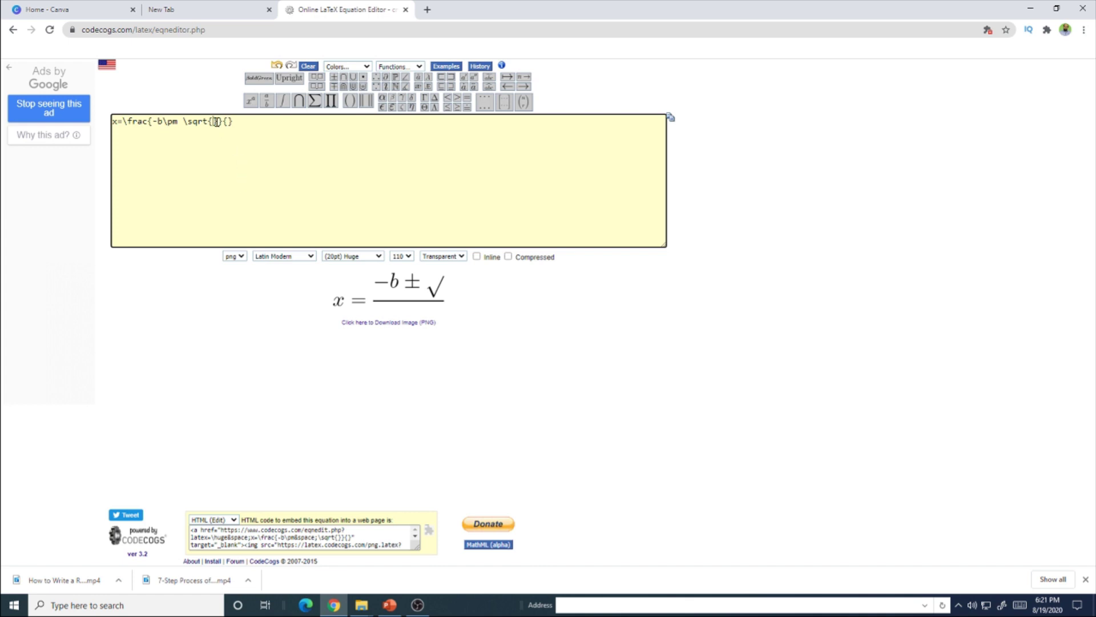
Step: Fill the square root with b^{2} followed by -4ac
click(215, 122)
mouse_move(254, 104)
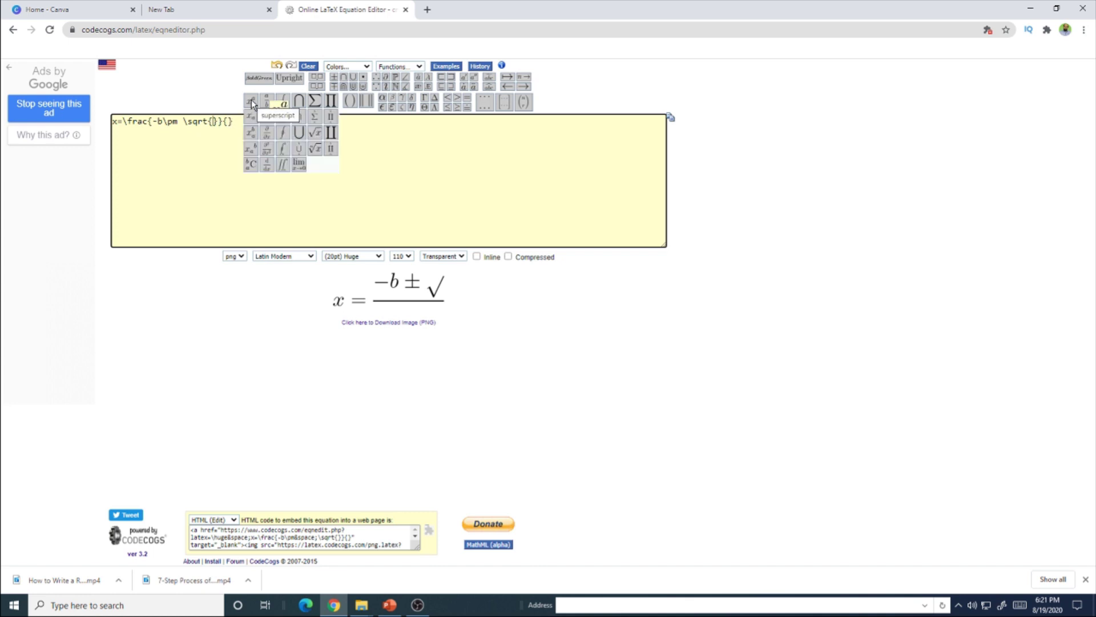
click(252, 103)
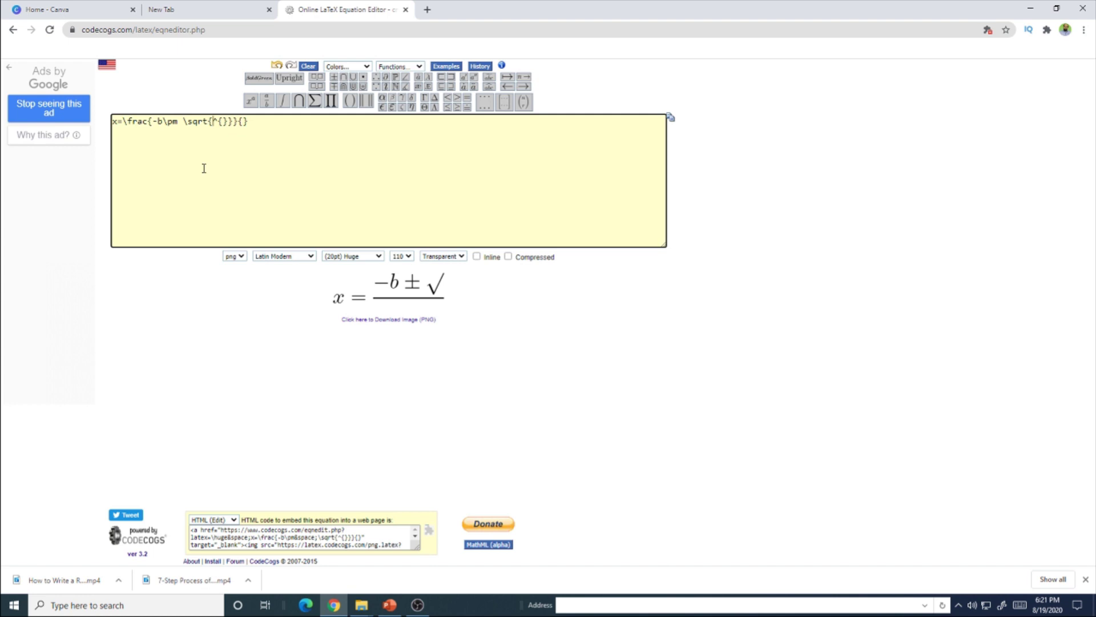
text(b^{2)
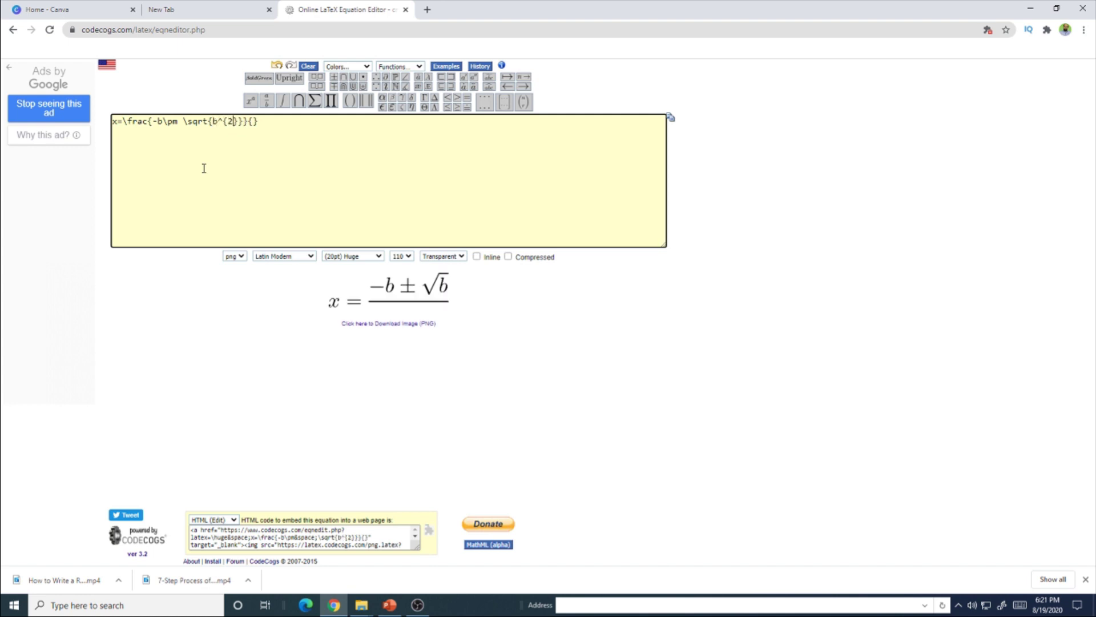
key(Right)
text(-)
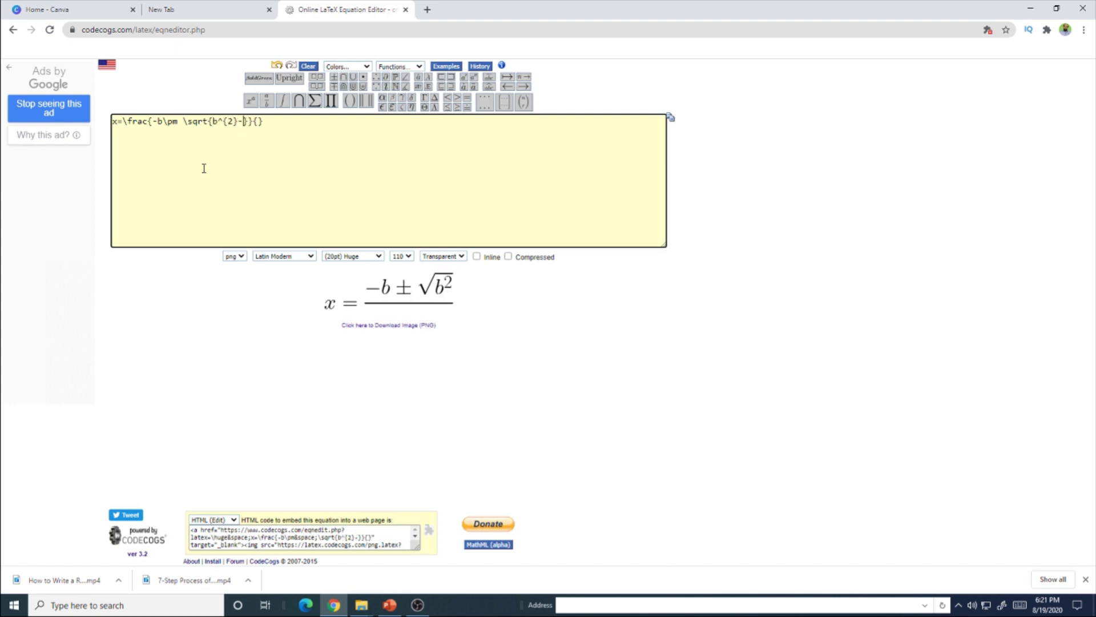
text(4ac)
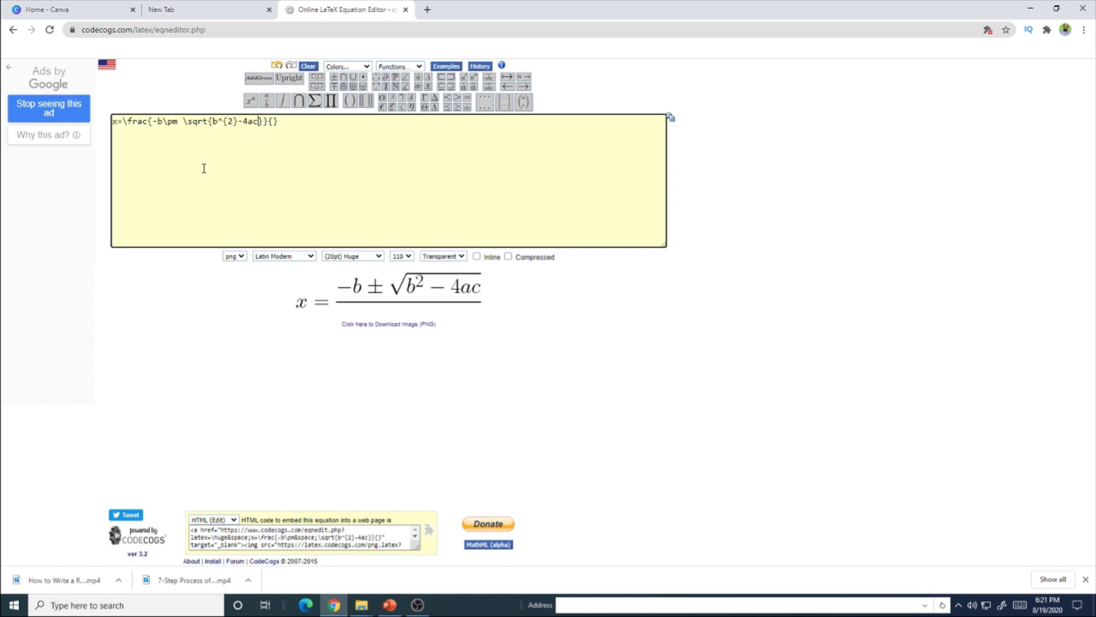
Step: Enter 2a as the denominator and download the formula as a PNG image
drag(268, 121, 279, 121)
click(267, 127)
text(2)
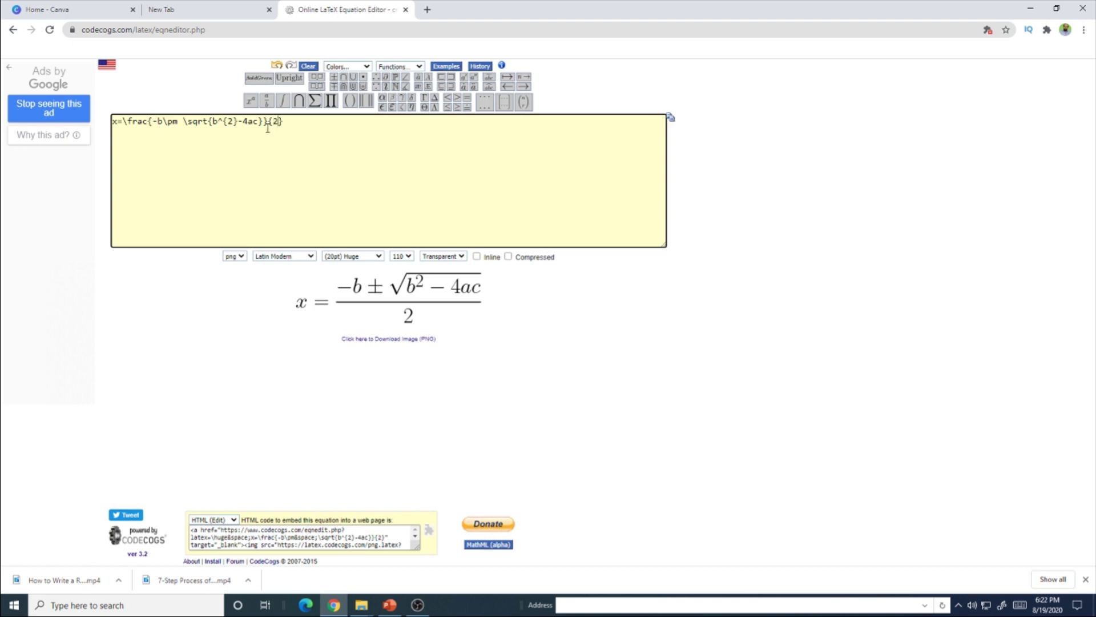
text(a)
click(240, 256)
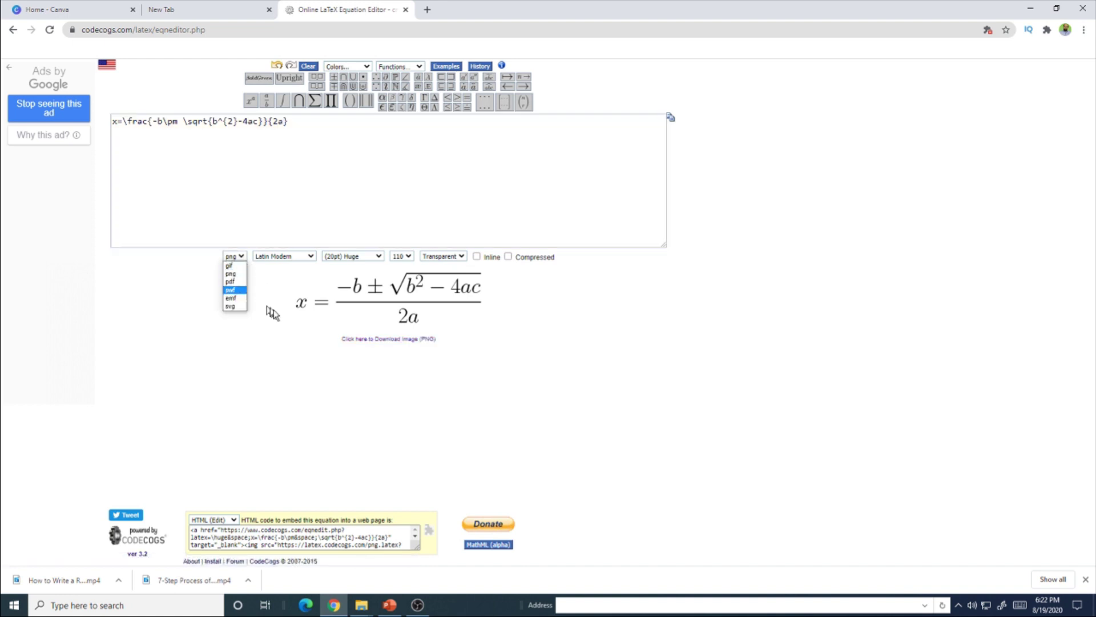
click(427, 340)
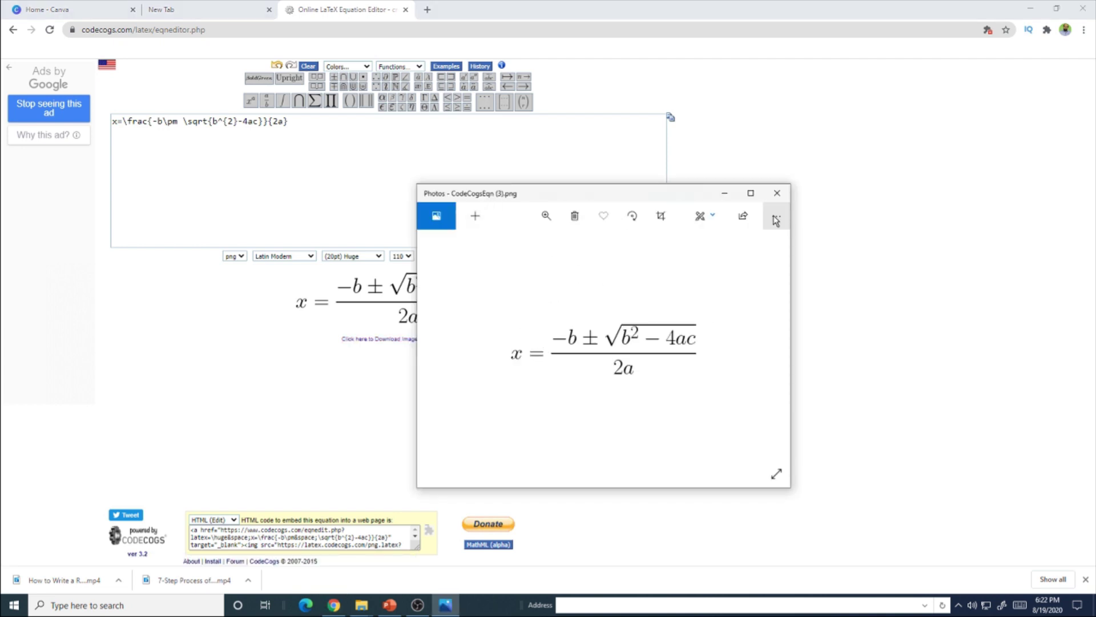
Step: Cancel the Save as dialog for the equation image and close Photos
click(775, 216)
click(732, 72)
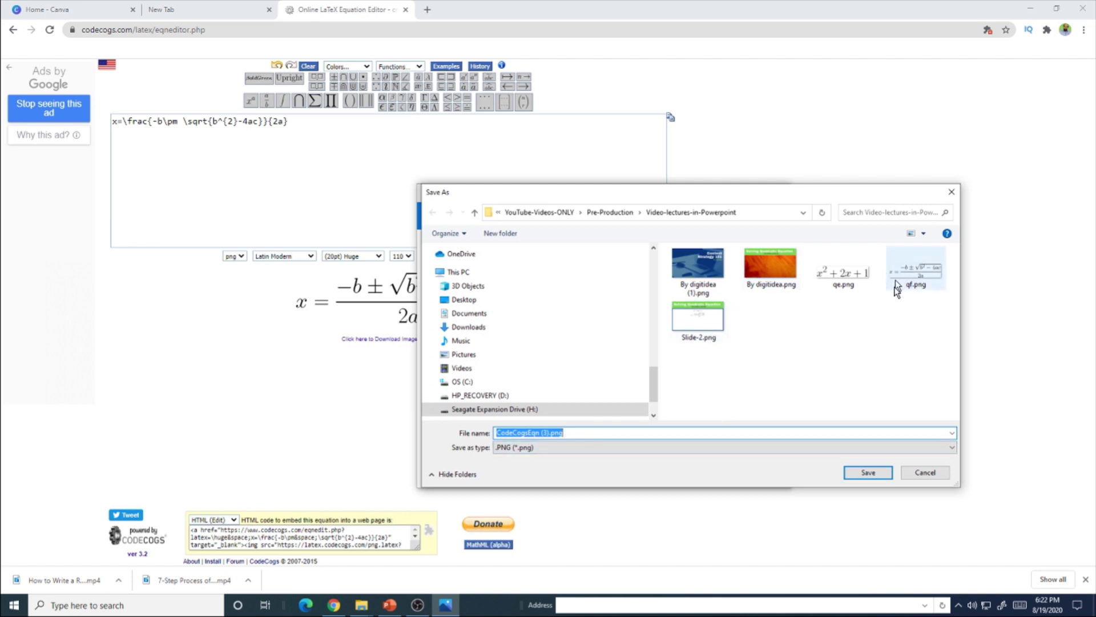
click(929, 472)
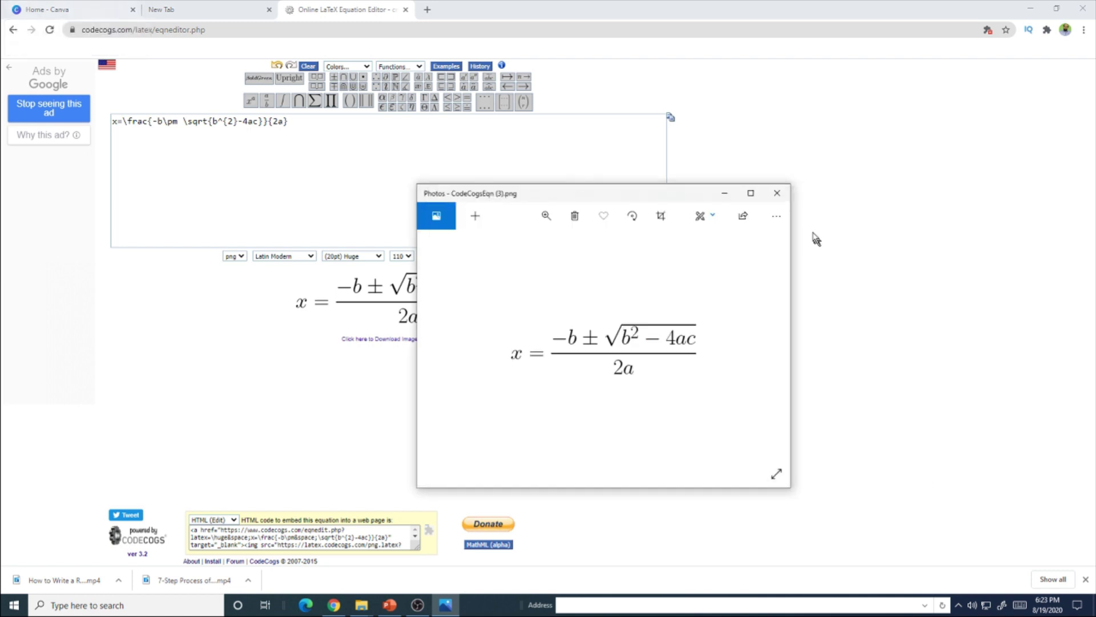
click(777, 193)
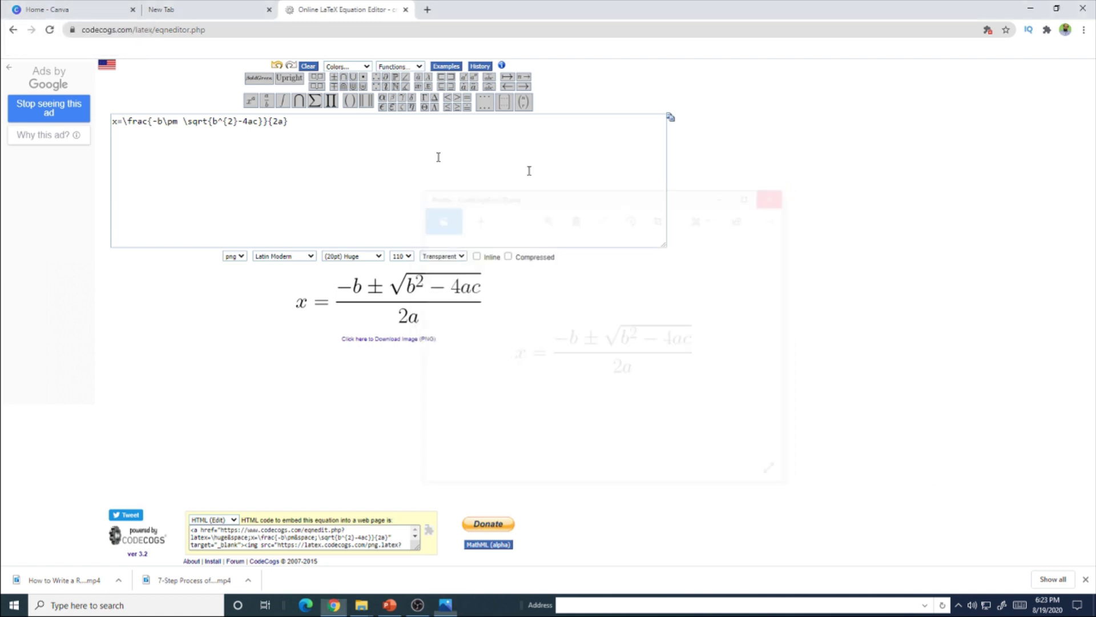
Step: On Canva's home page, create a custom-size design of 1920 × 1080 pixels
click(73, 9)
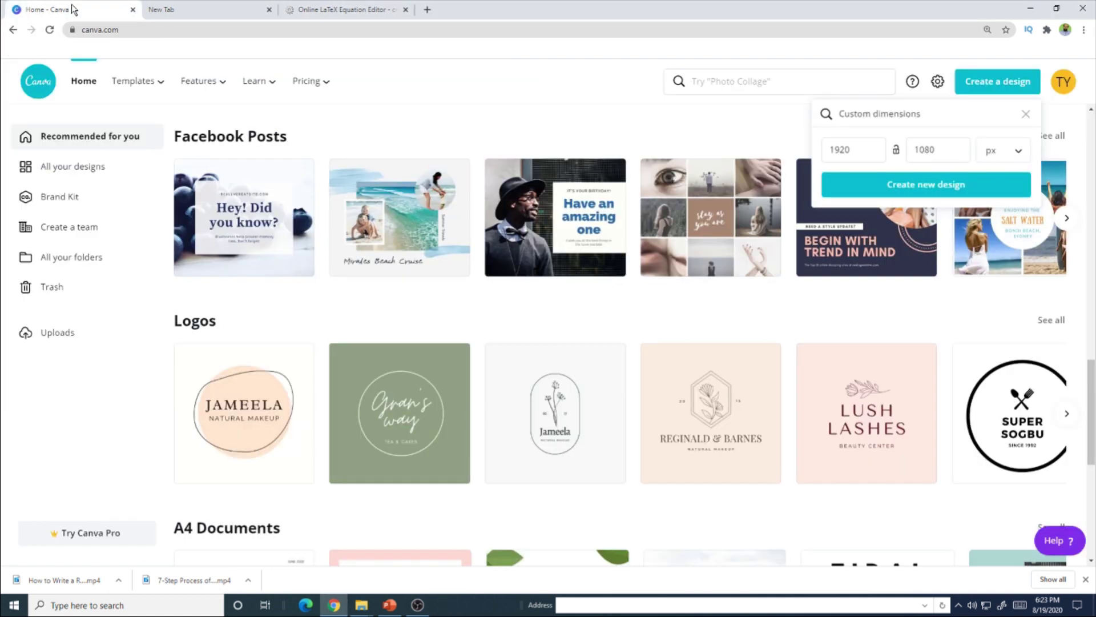
click(834, 286)
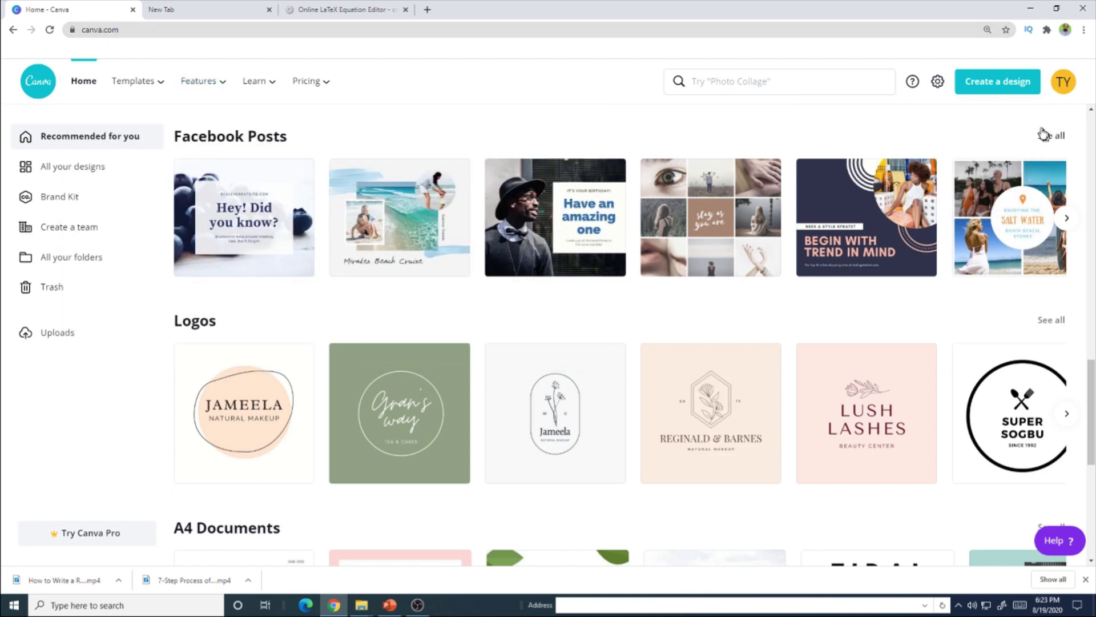
click(1012, 86)
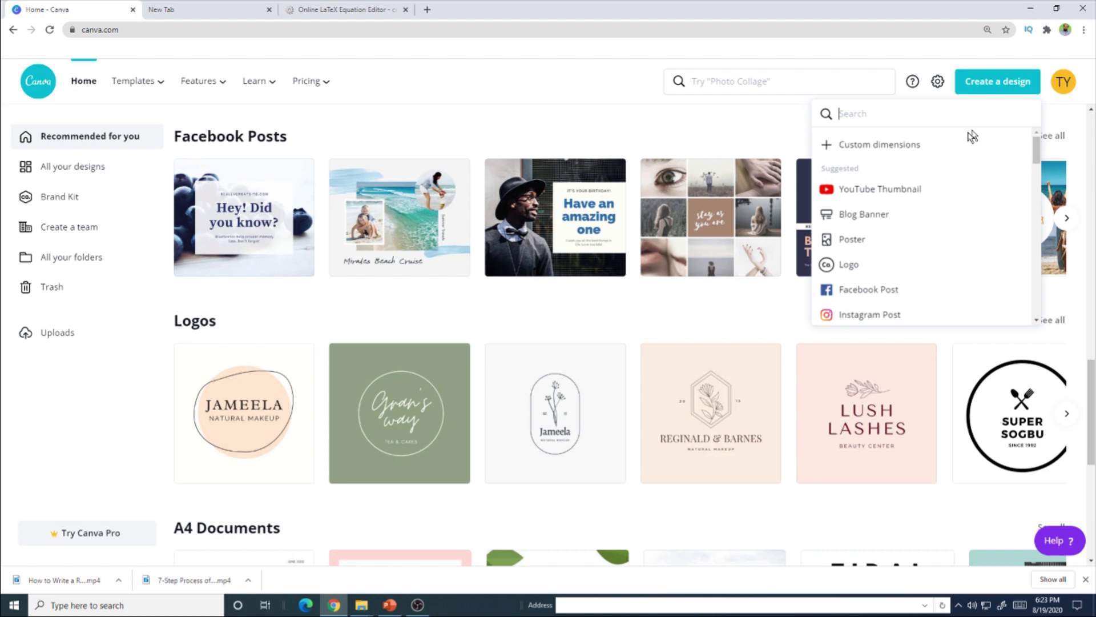
click(887, 150)
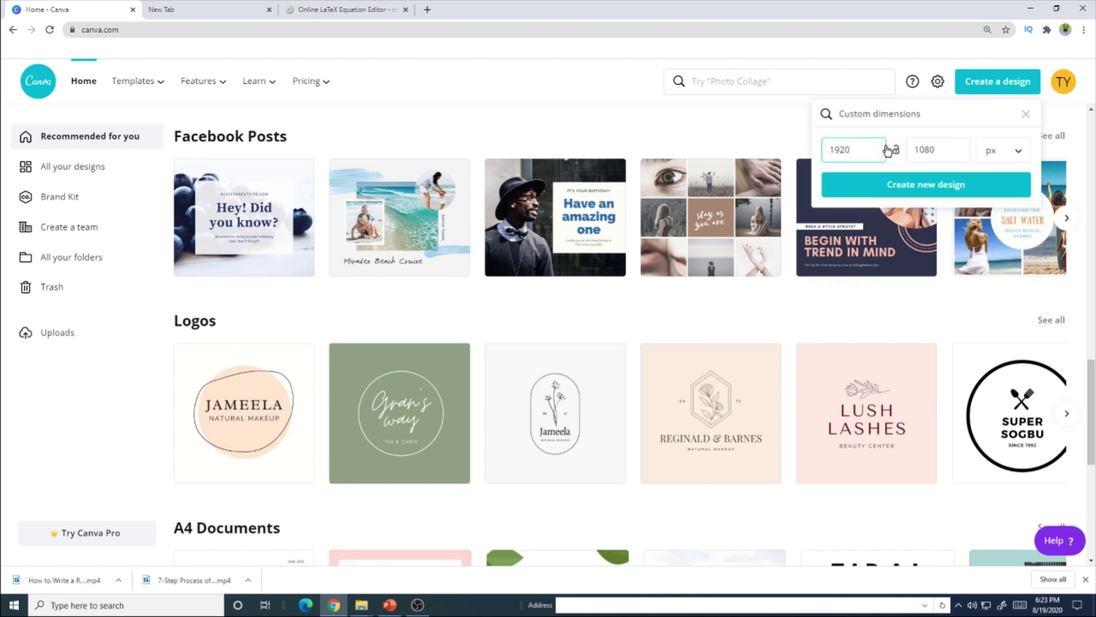
double_click(840, 148)
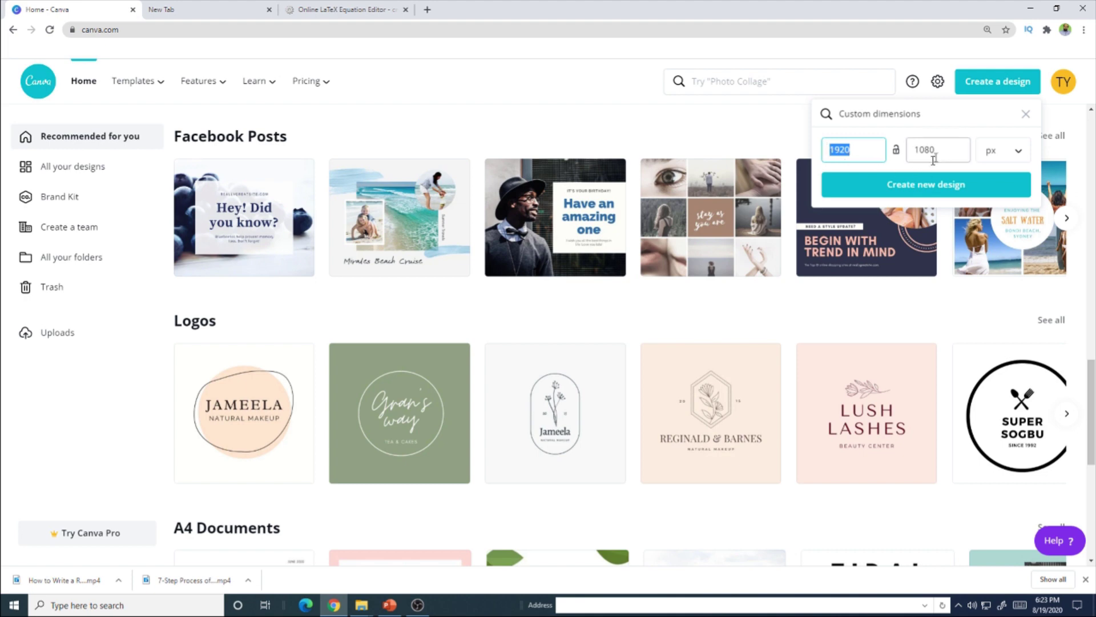
double_click(916, 149)
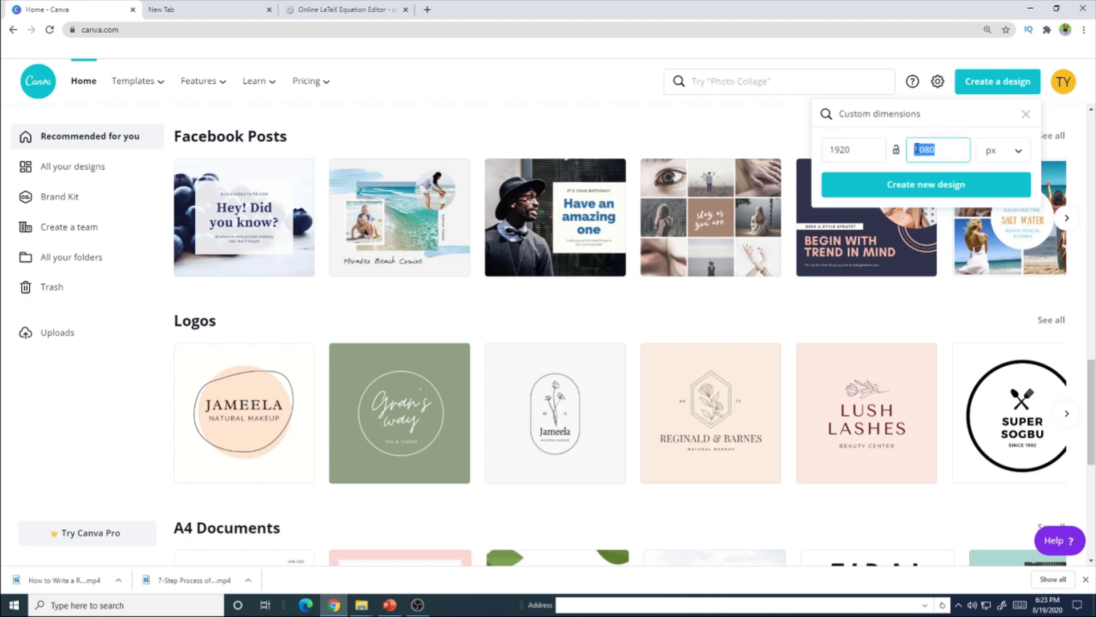
click(1025, 156)
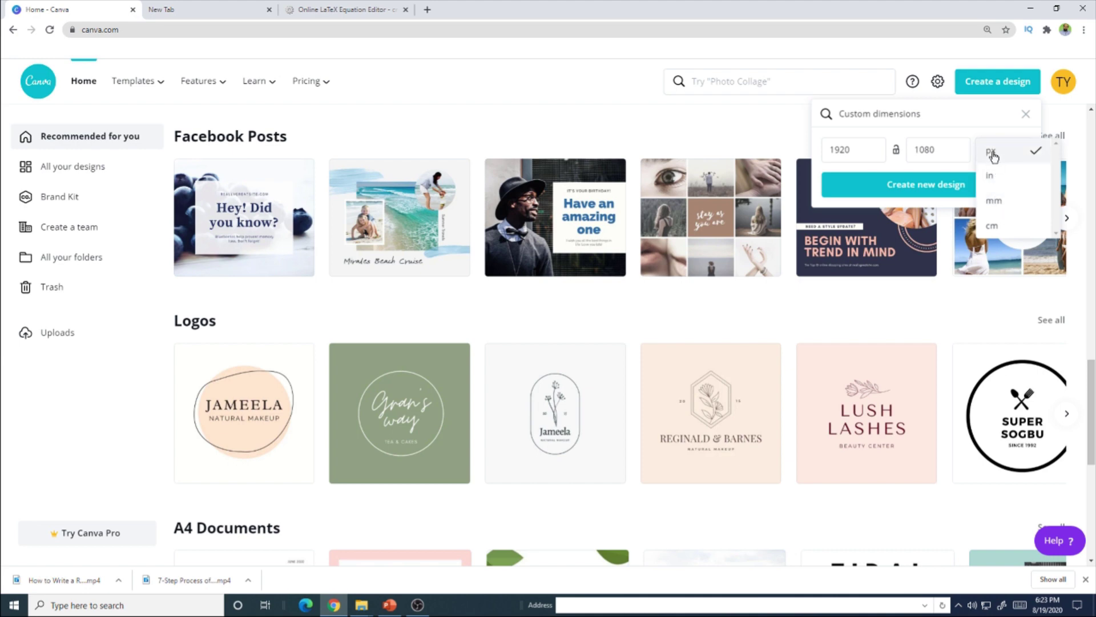
click(993, 154)
click(931, 186)
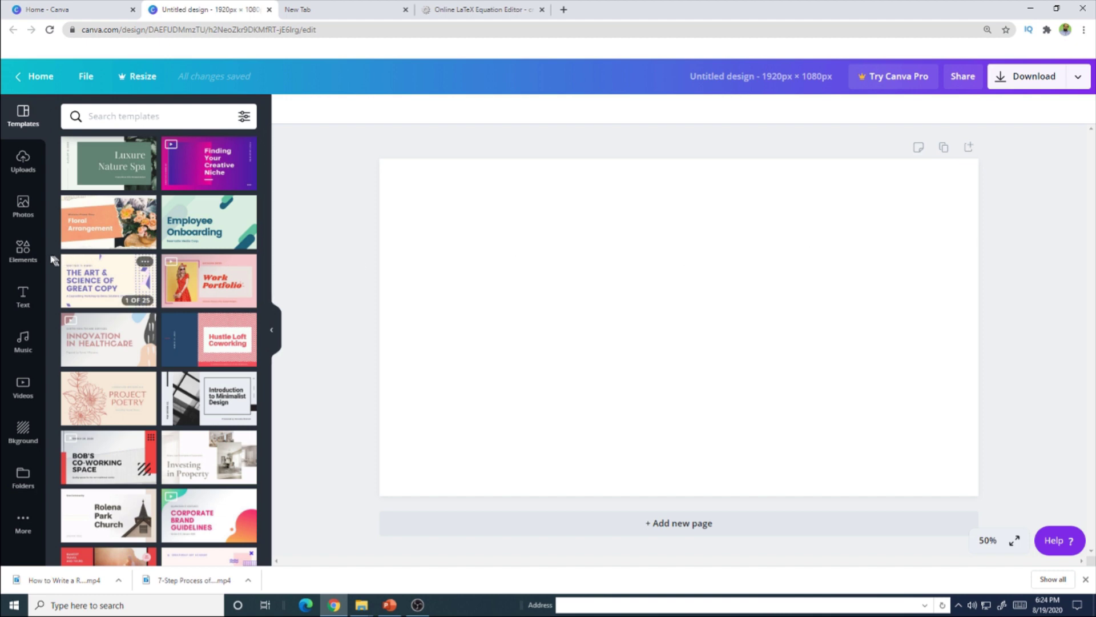
Step: Apply the orange painted-texture background from the Background panel's options
click(22, 434)
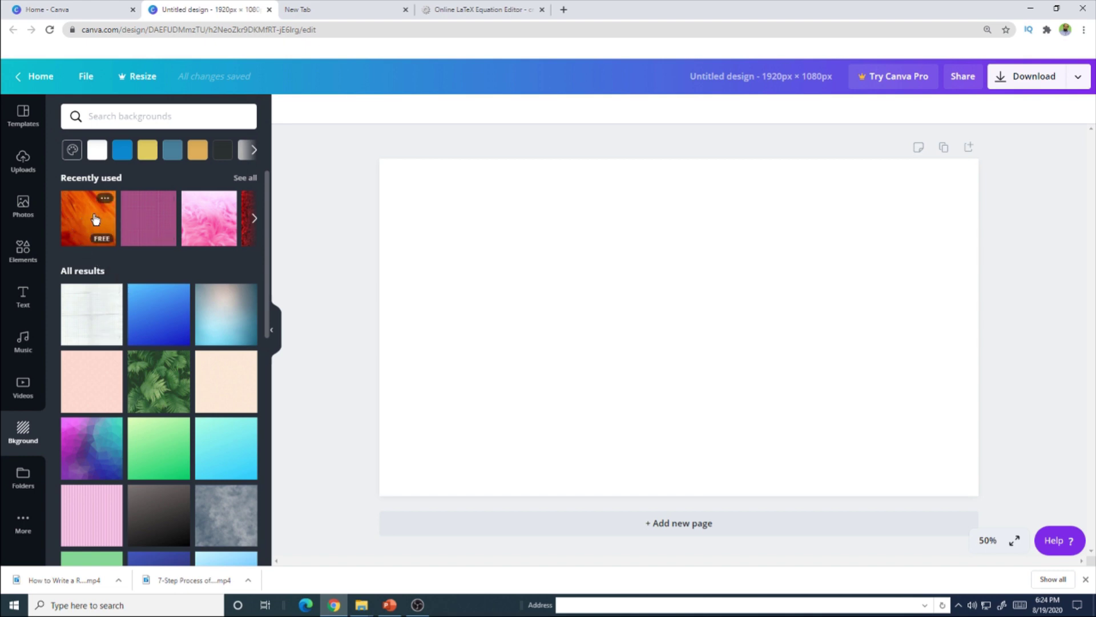
scroll(176, 277, down, 7)
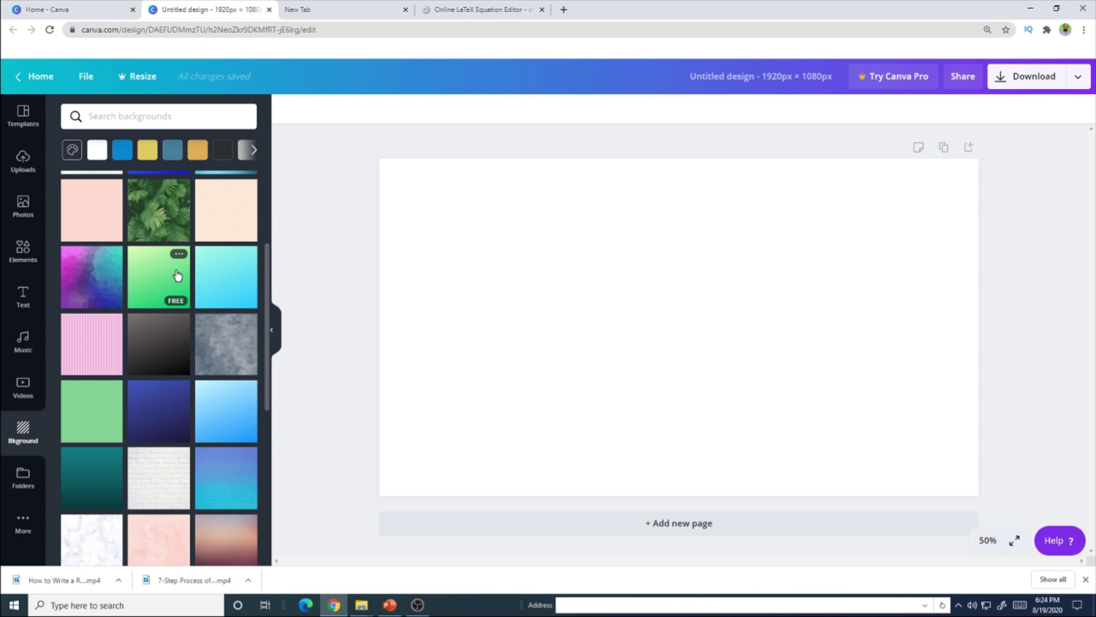
scroll(177, 275, down, 3)
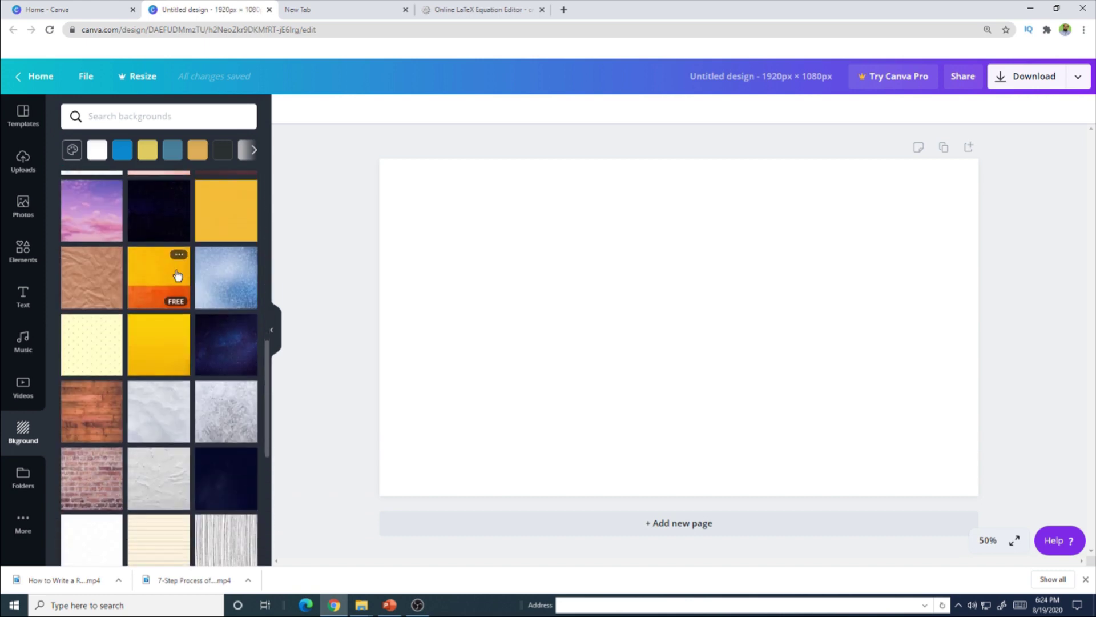
scroll(177, 275, down, 2)
scroll(177, 276, up, 3)
scroll(177, 274, up, 10)
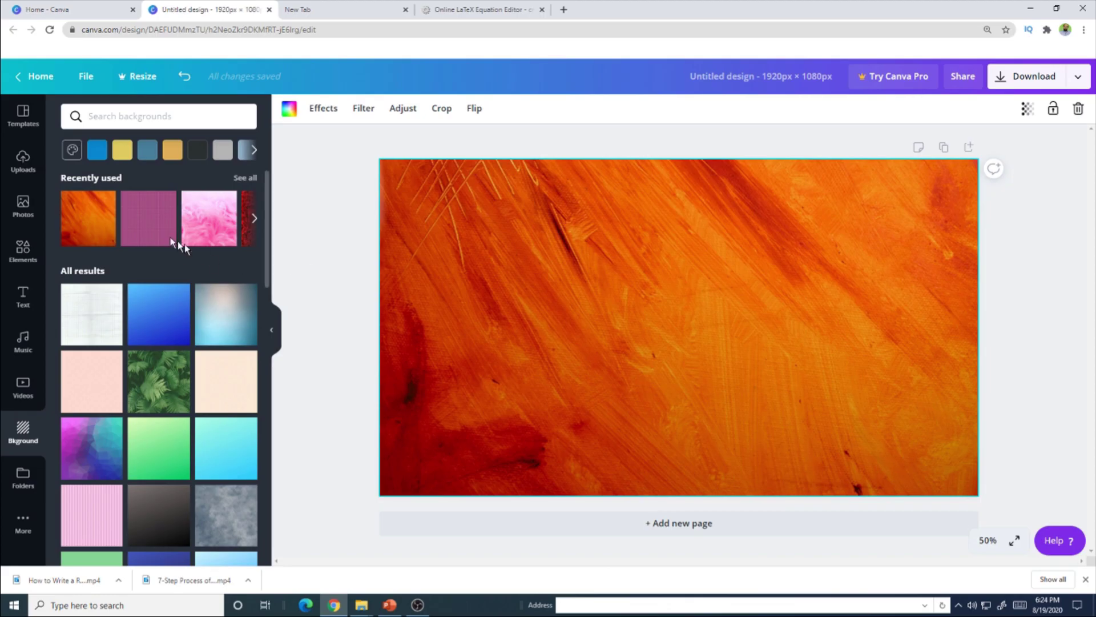
Step: Add a square from an Elements search for 'shapes' and stretch it into a thin full-width top banner
click(23, 251)
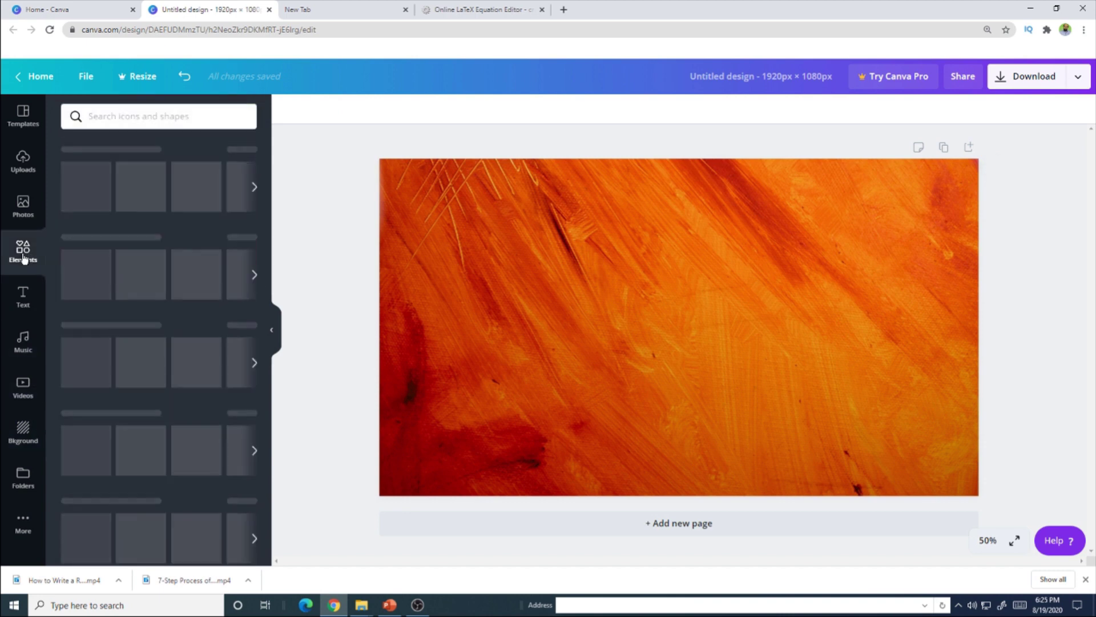
click(98, 117)
text(shap)
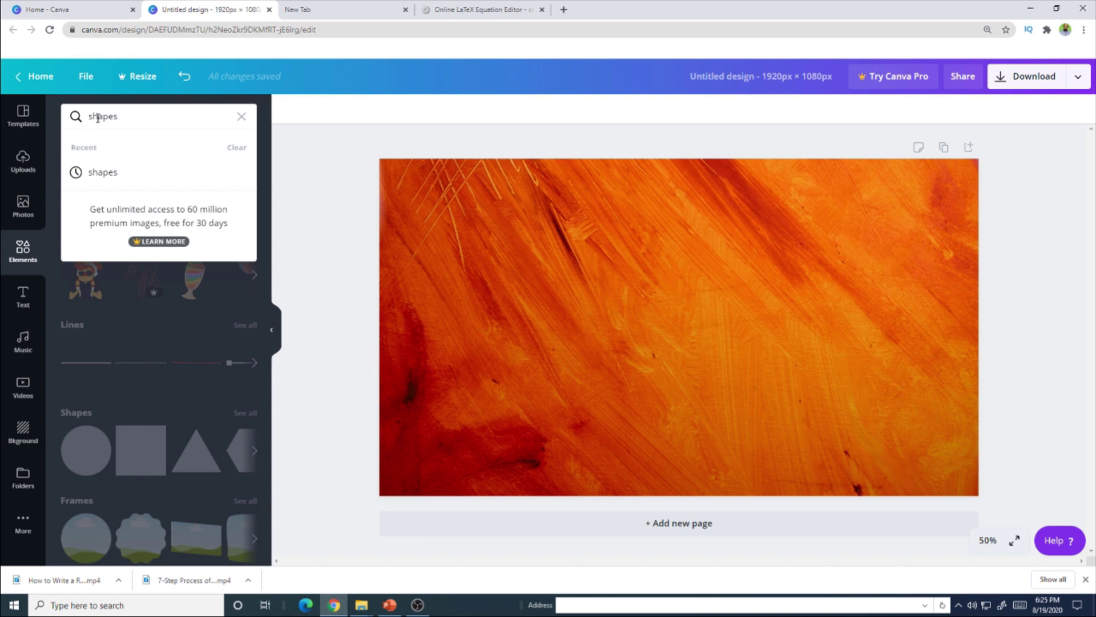
text(es)
key(Return)
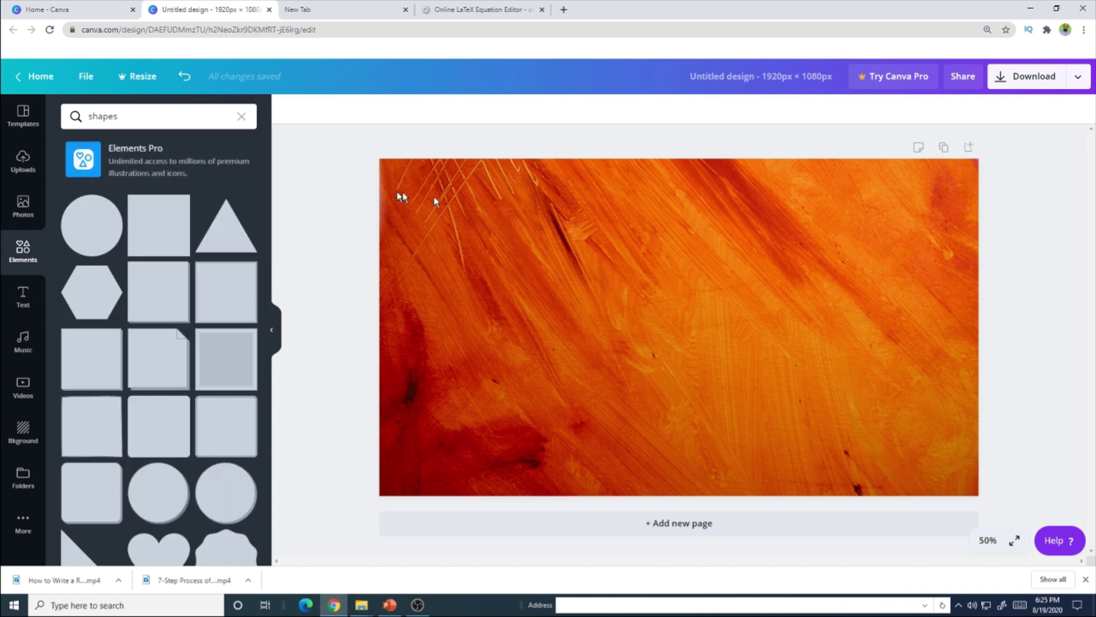
click(165, 229)
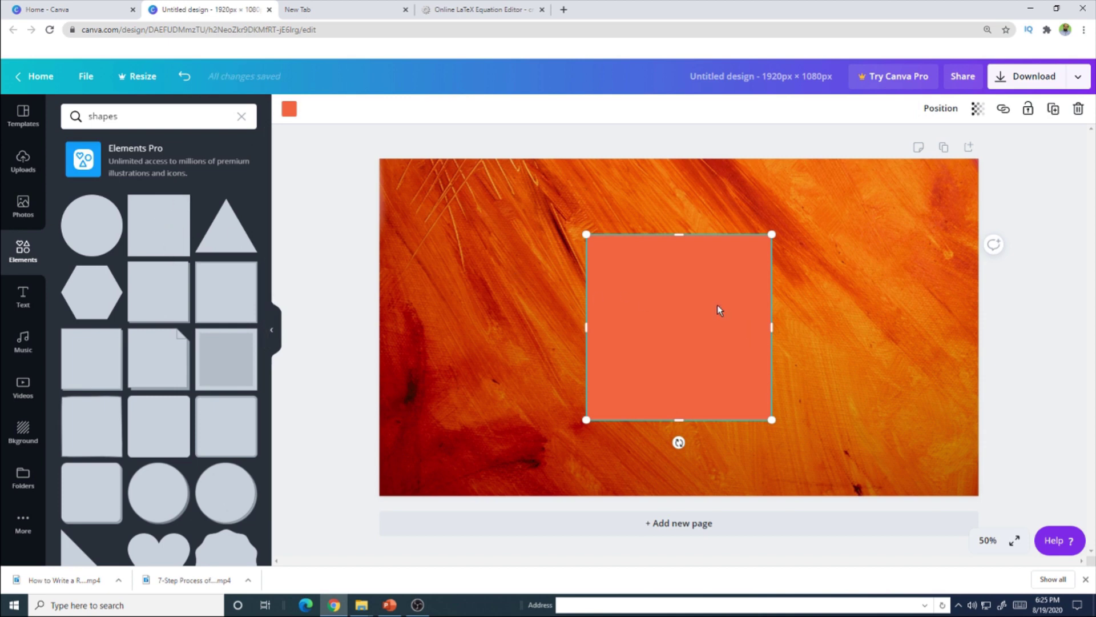
drag(717, 309, 492, 229)
drag(565, 252, 995, 246)
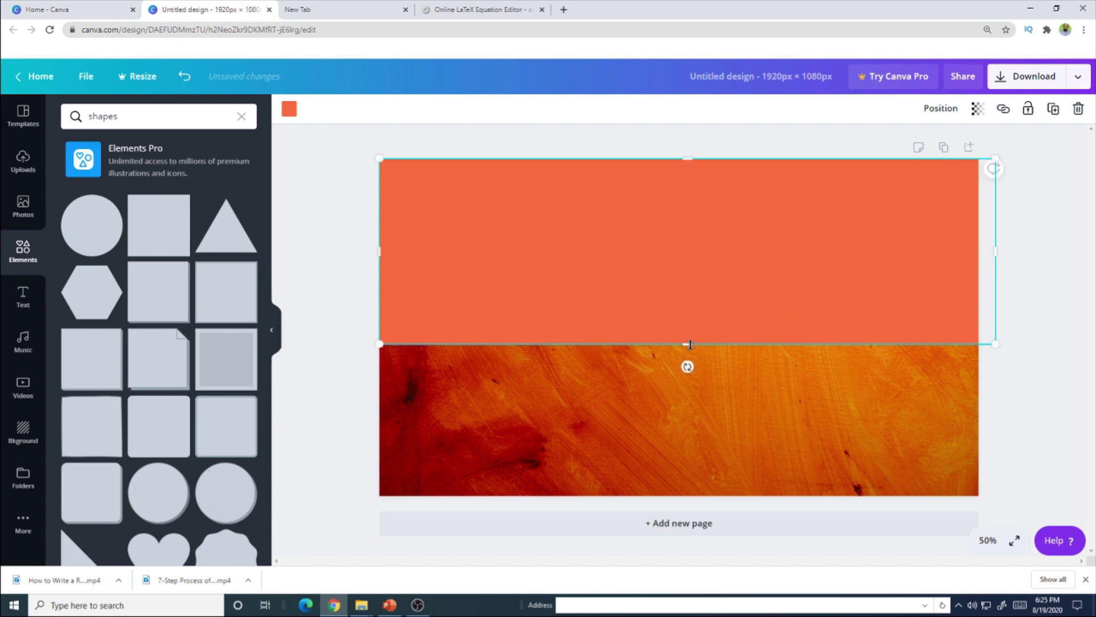
drag(689, 345, 699, 233)
Step: Add the Graphic Design text template and ungroup it into separate text boxes
click(23, 294)
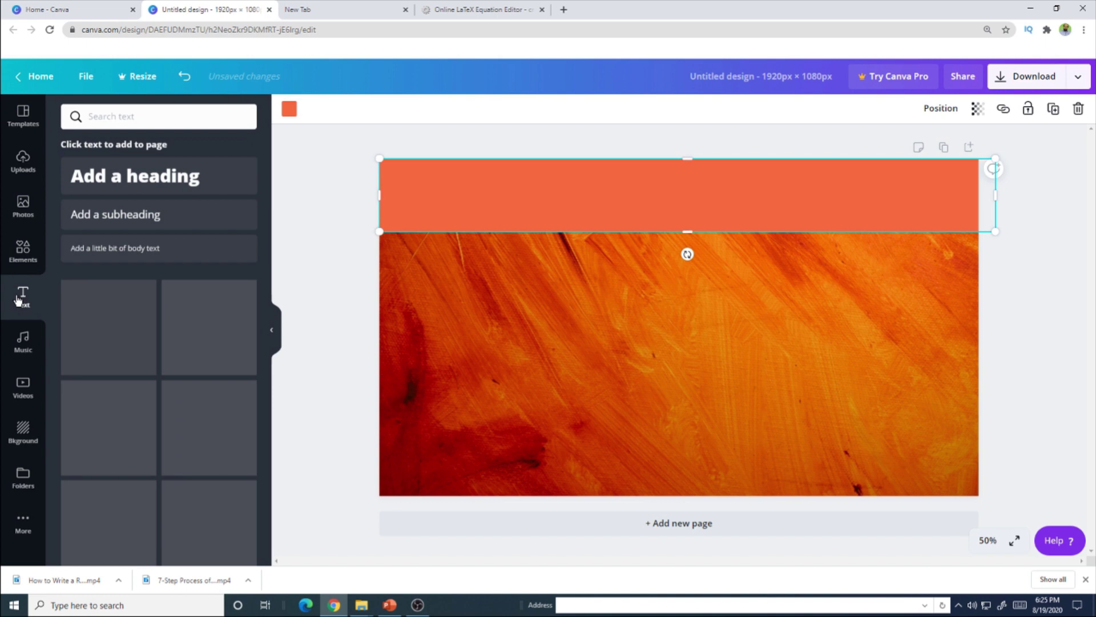
scroll(211, 289, down, 1)
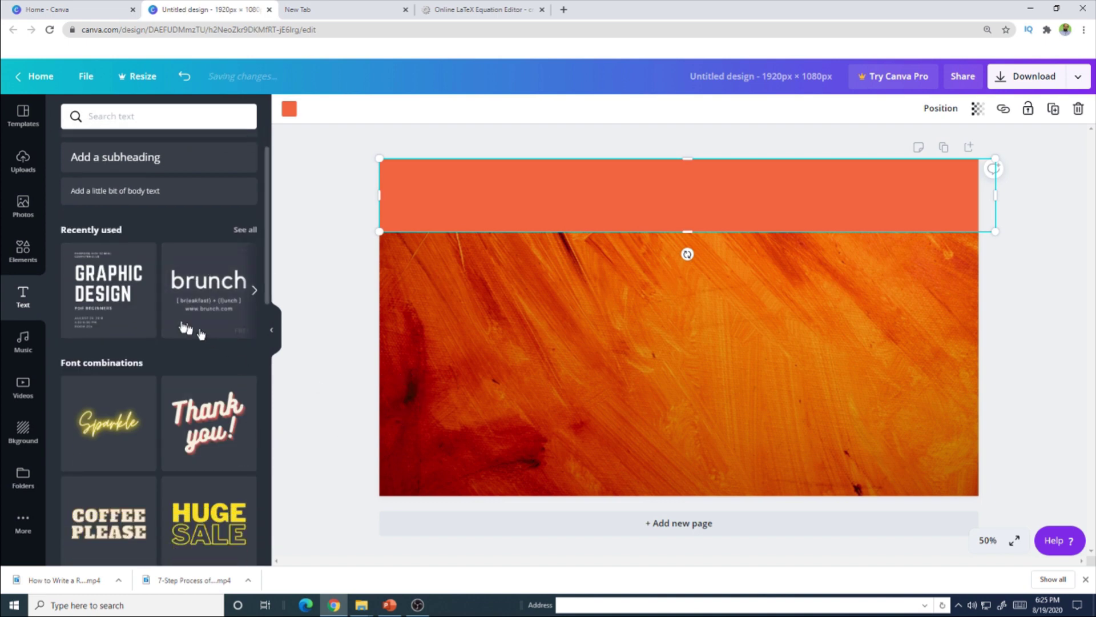
click(118, 319)
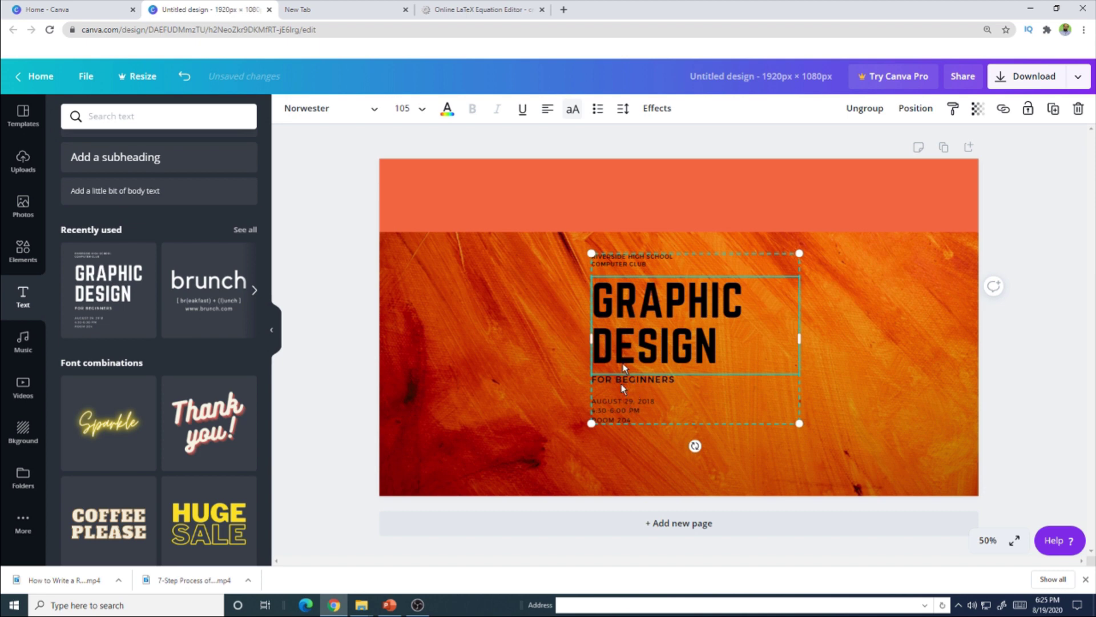
click(902, 368)
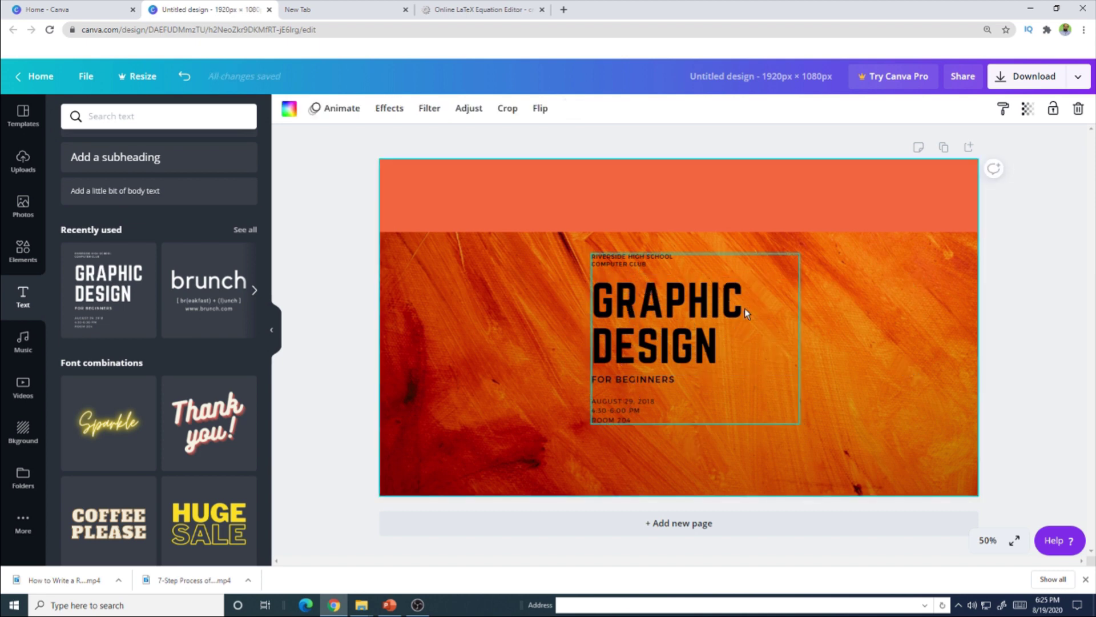
click(706, 315)
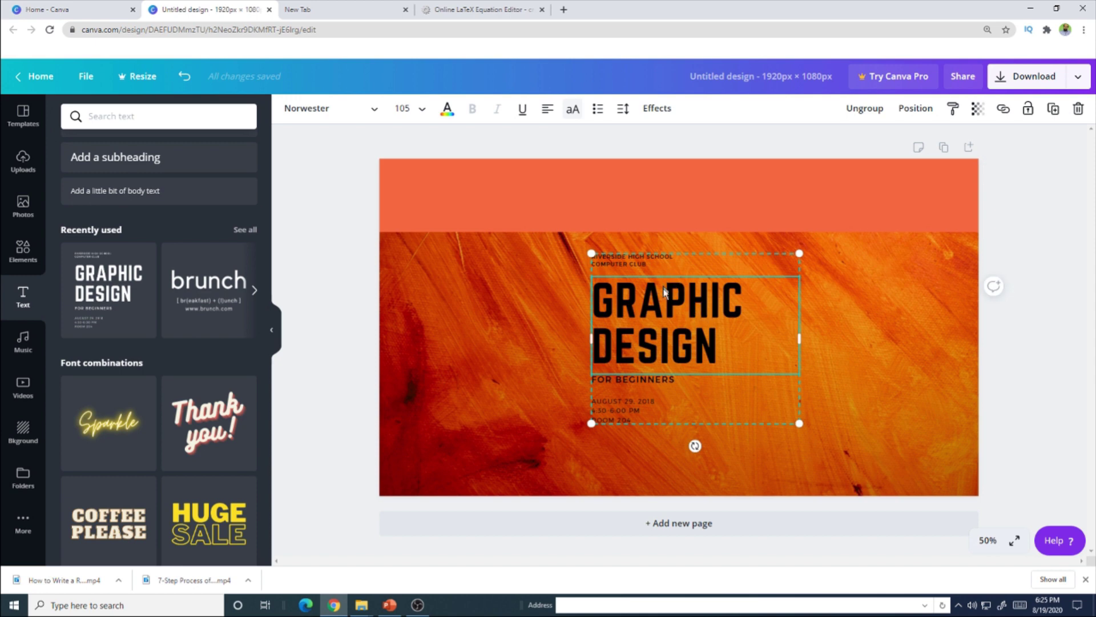
click(860, 110)
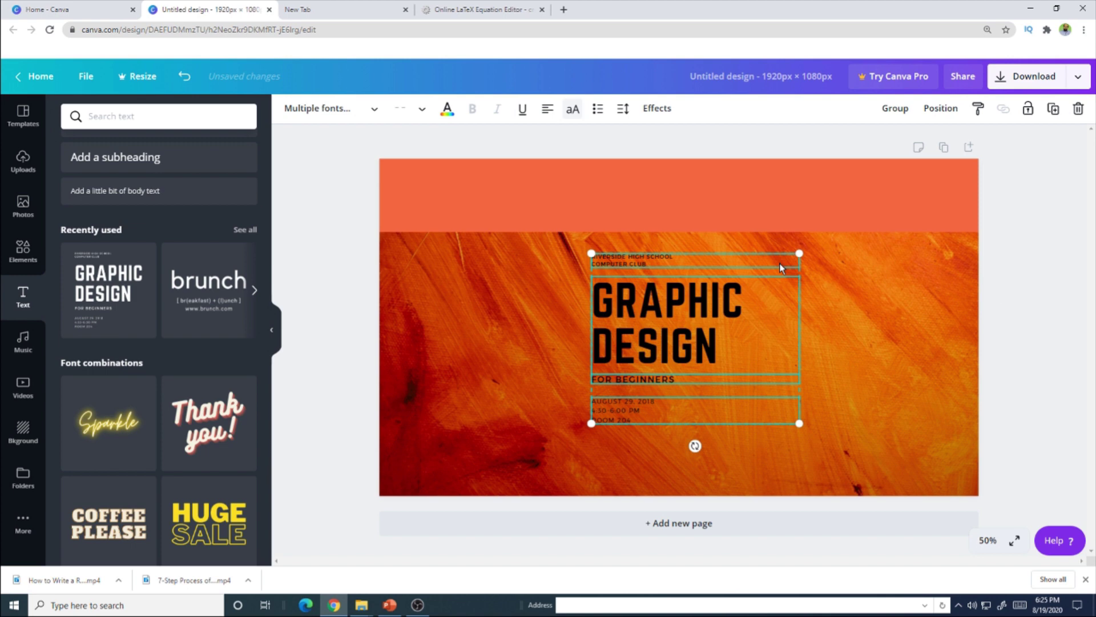
click(887, 395)
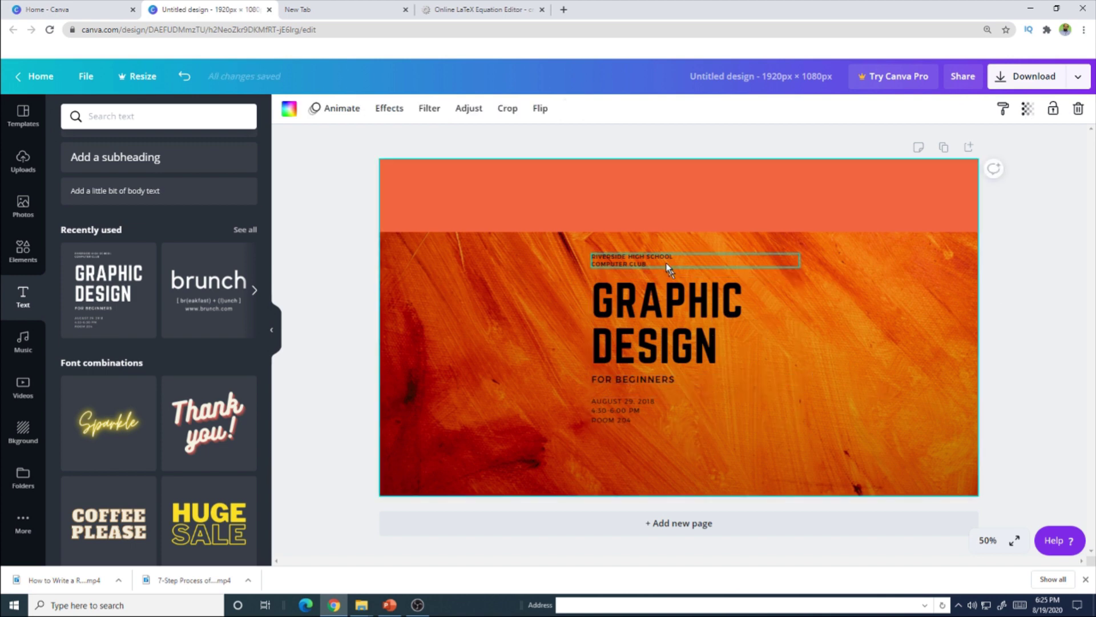
Step: Delete the extra template lines and replace GRAPHIC DESIGN with a one-line QUADRATIC EQUATION title
click(662, 257)
key(Delete)
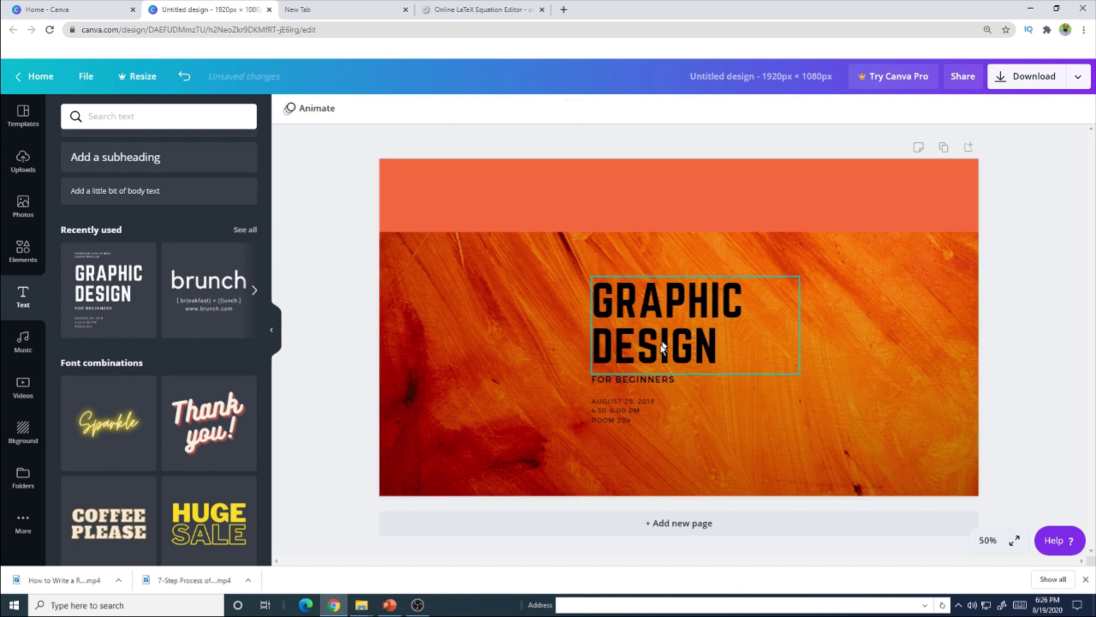
click(632, 379)
key(Delete)
click(727, 348)
drag(719, 351, 603, 298)
text(QUADRATIC EQUATION)
drag(800, 325, 1034, 274)
click(841, 322)
Step: Move the title into the top band, make it white, and colour the band light green
drag(841, 323, 711, 208)
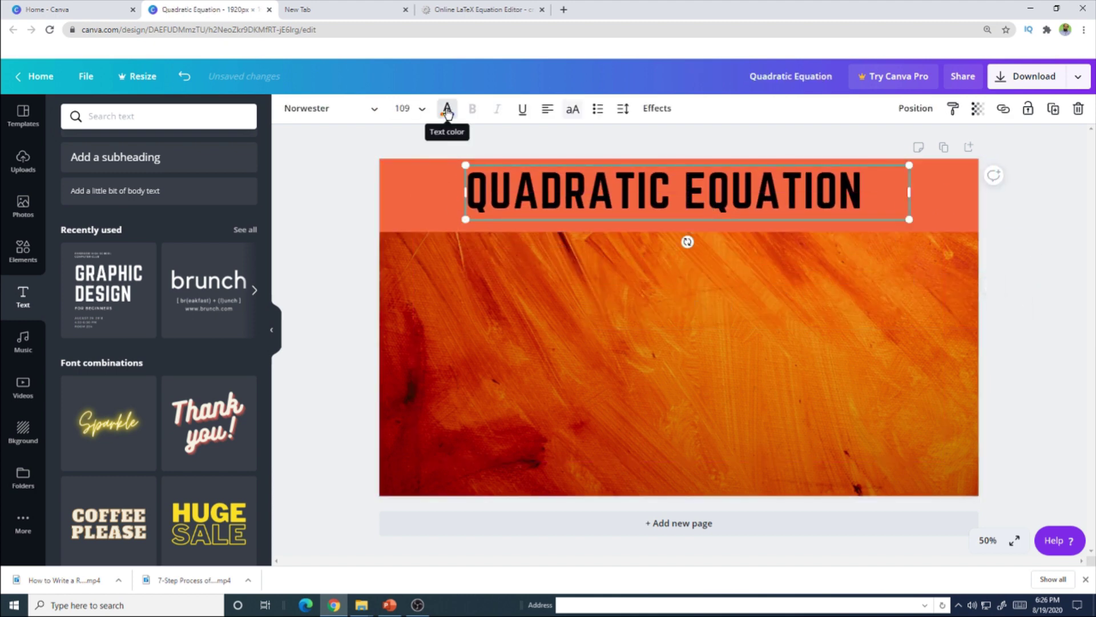
click(447, 109)
click(243, 419)
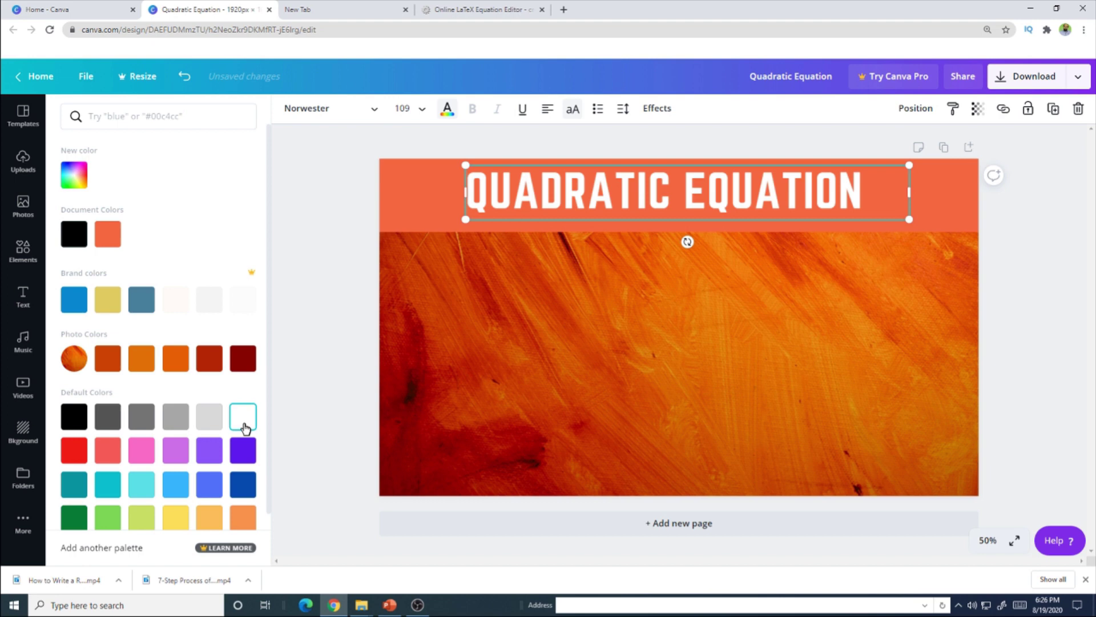
click(940, 207)
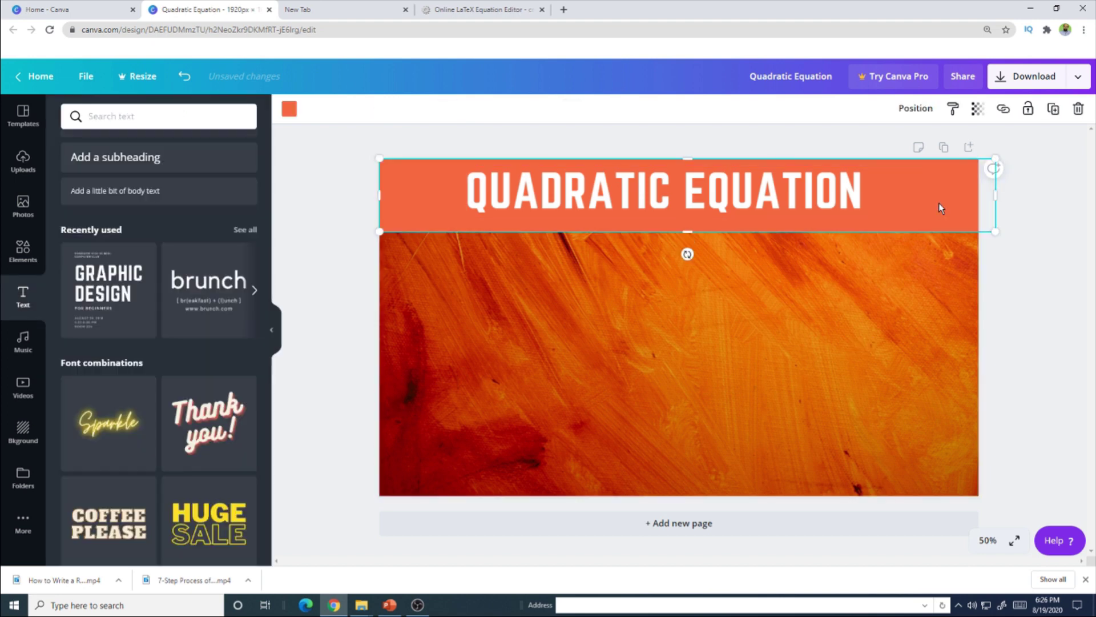
click(289, 112)
click(107, 518)
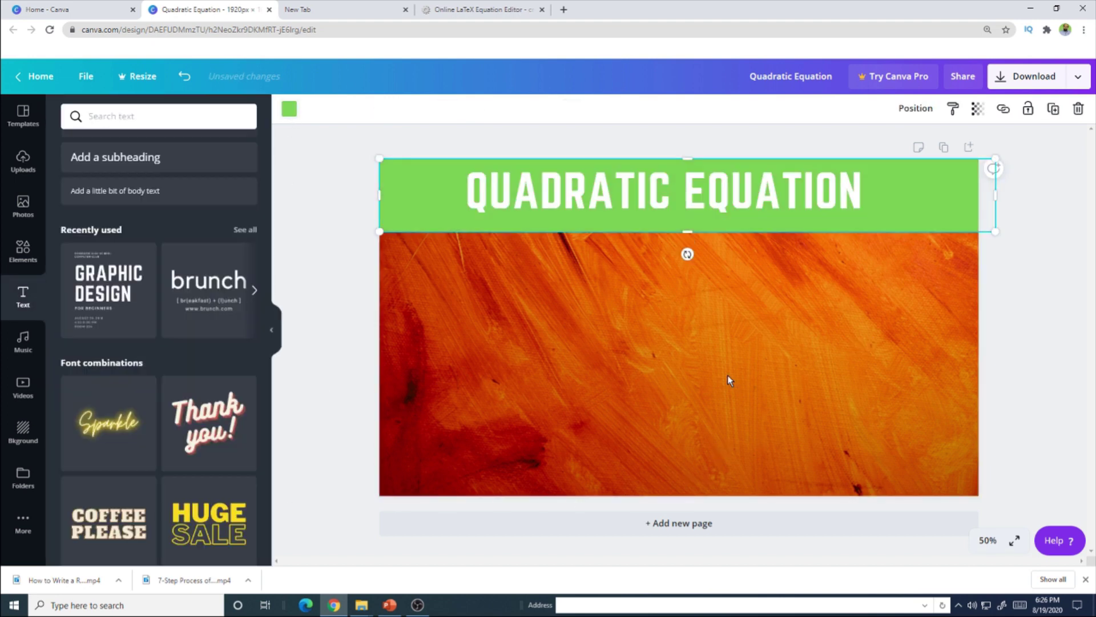
click(732, 374)
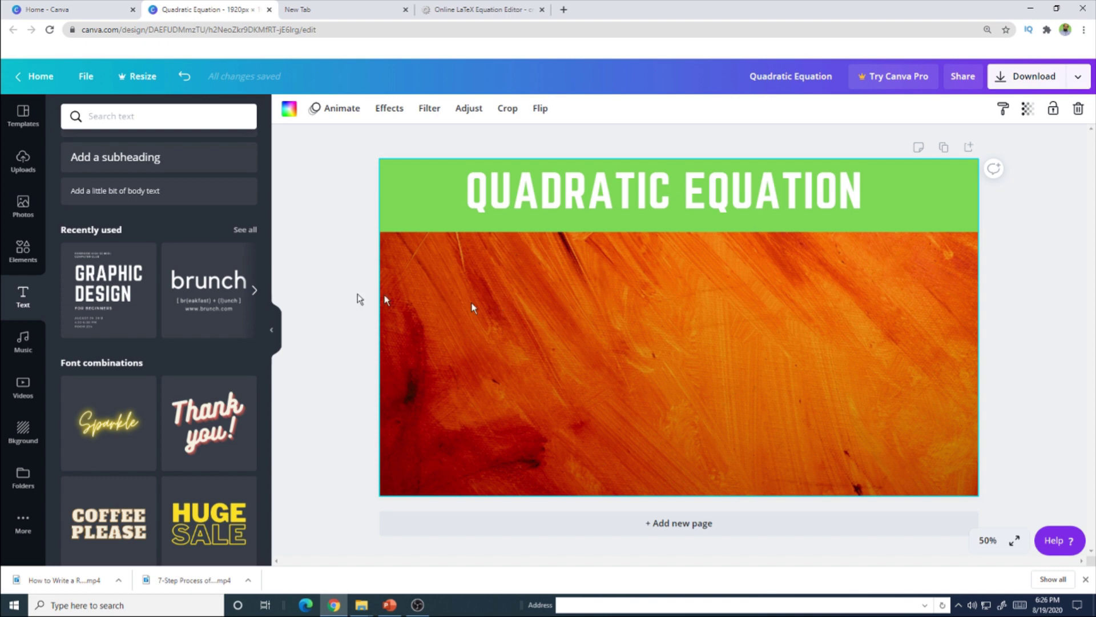
Step: Upload qf.png from this computer into Canva's Uploads
click(22, 165)
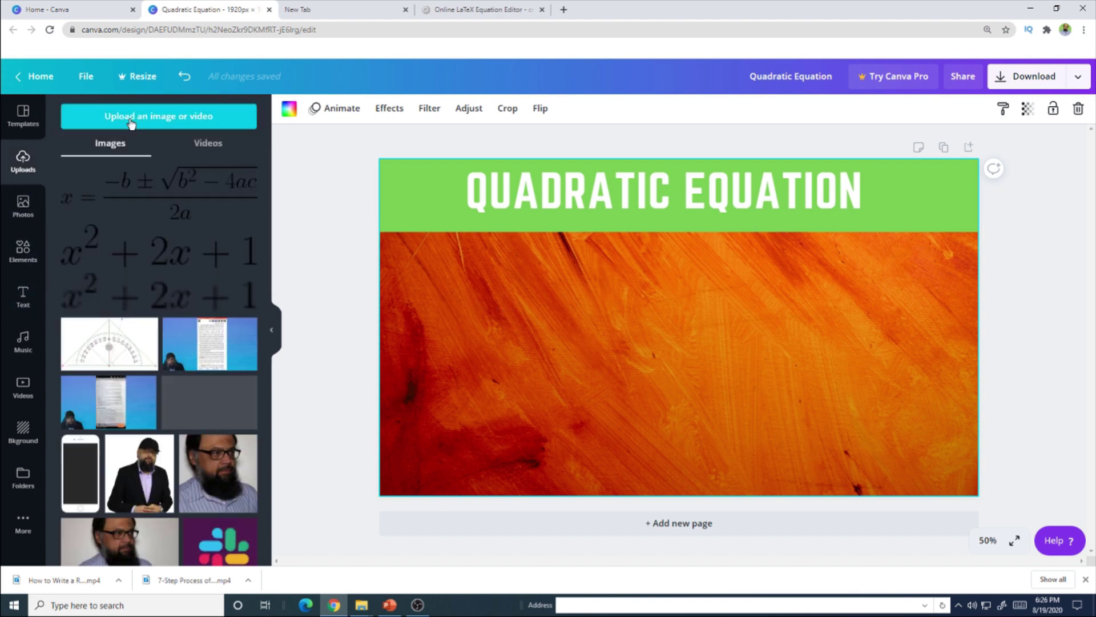
click(129, 119)
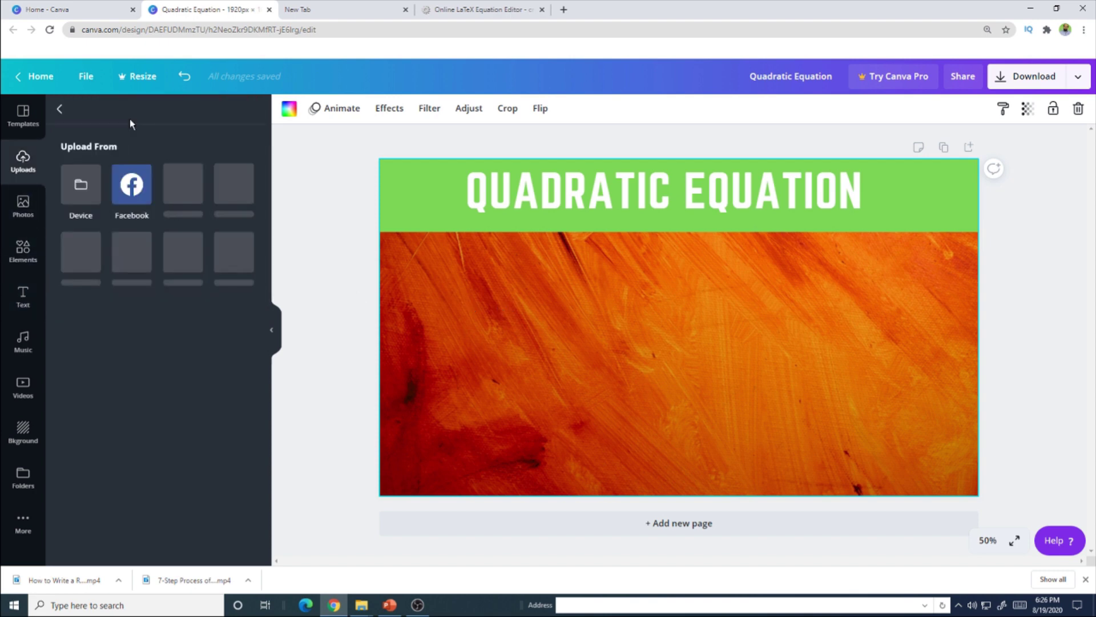
click(85, 192)
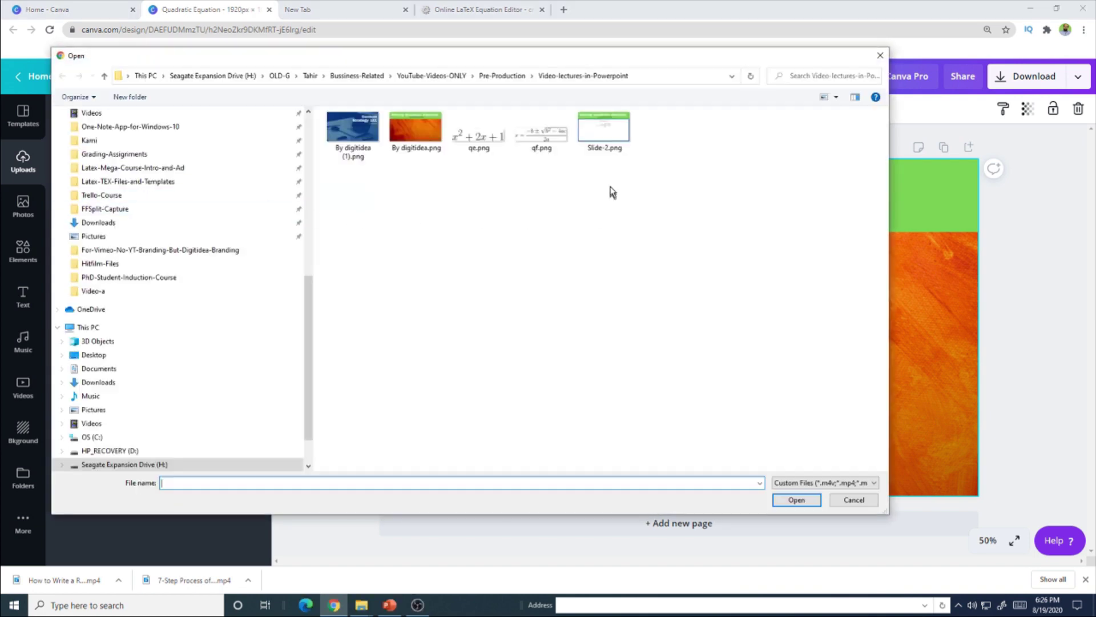
click(551, 141)
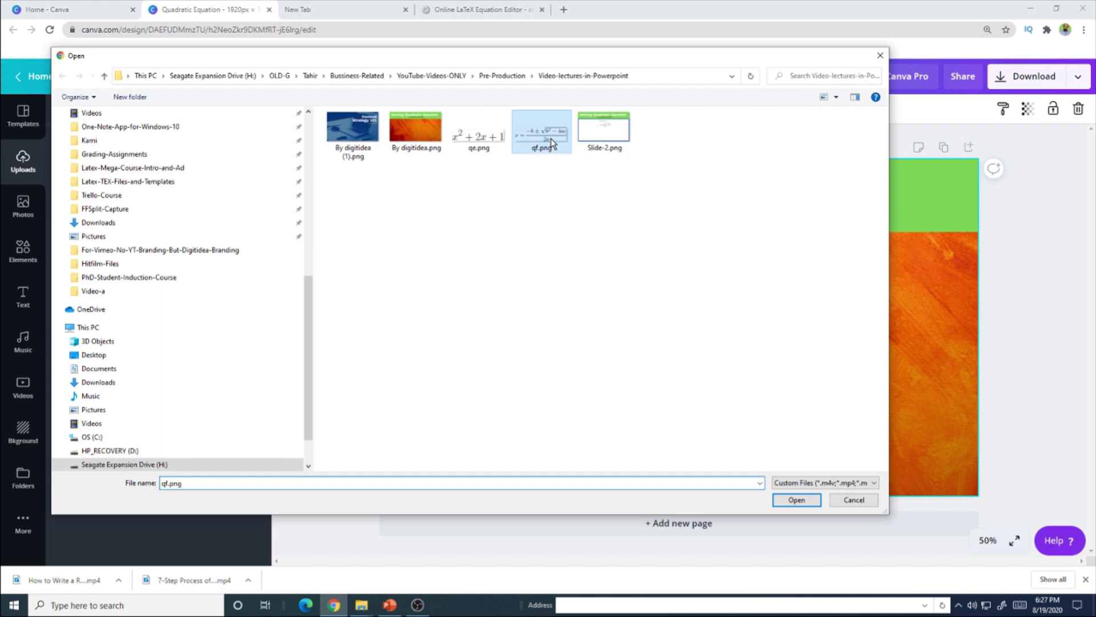
click(811, 503)
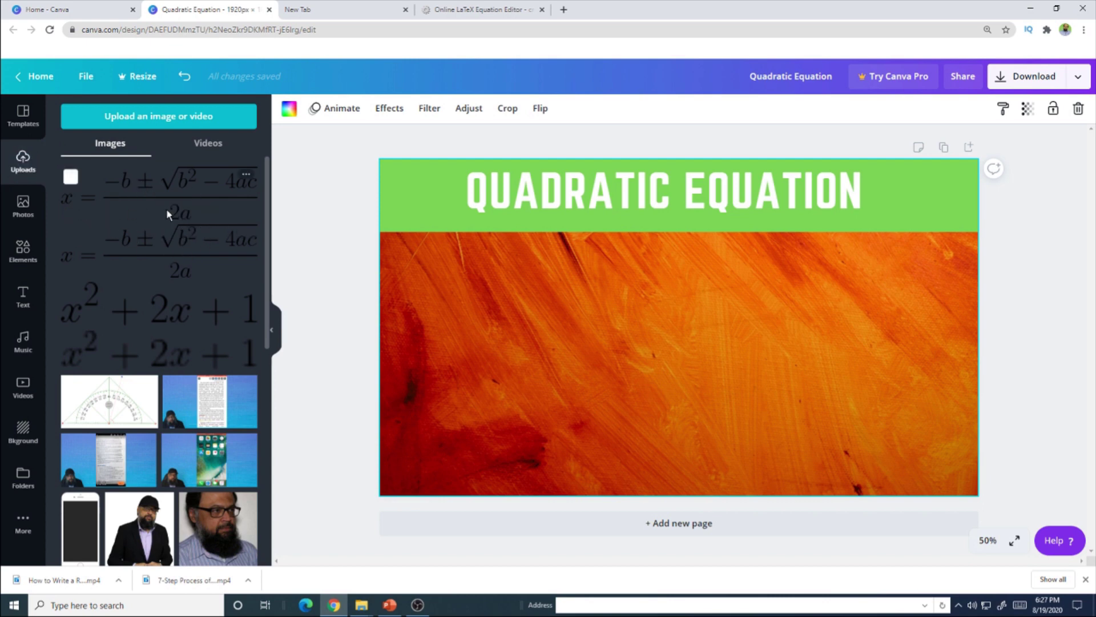
Step: Insert the qf.png formula image, shrink it, and place it just below the green title
click(189, 196)
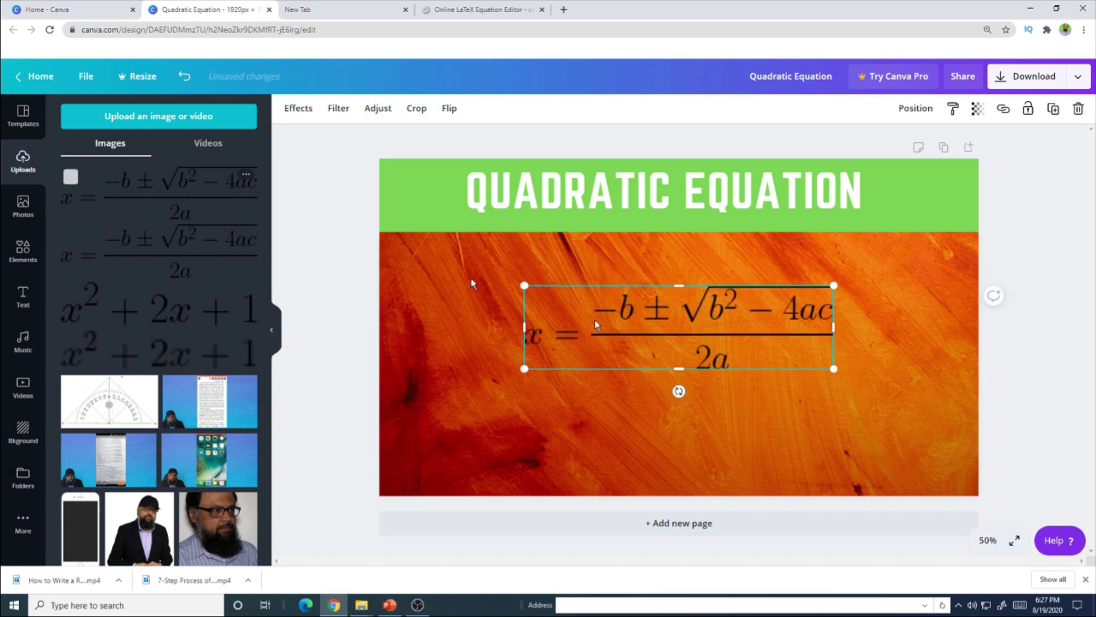
drag(834, 368, 726, 340)
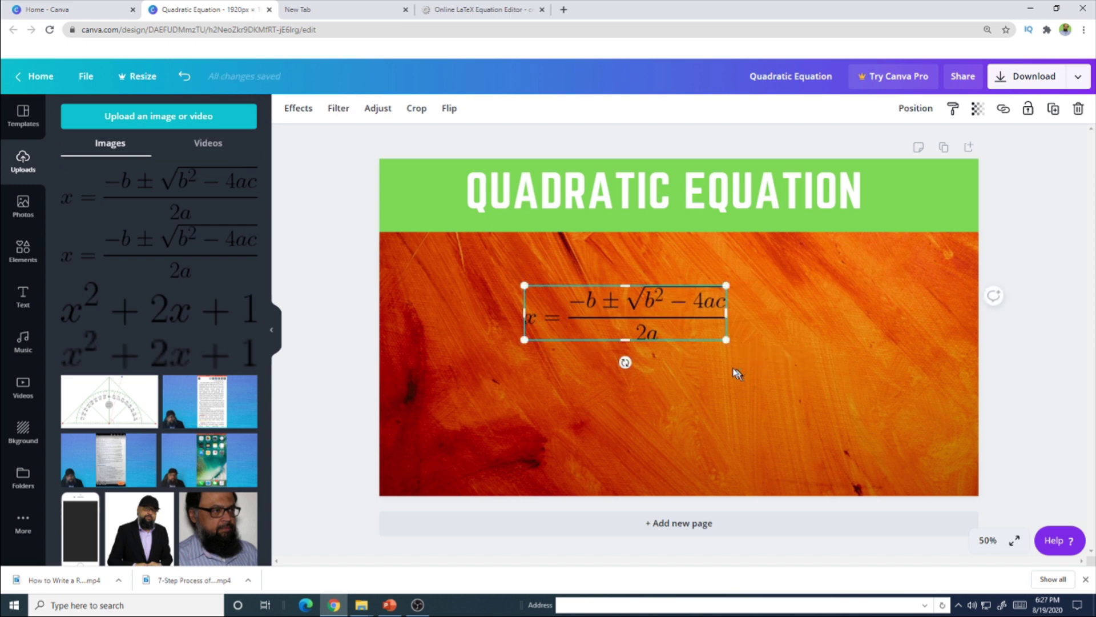
drag(653, 320, 707, 290)
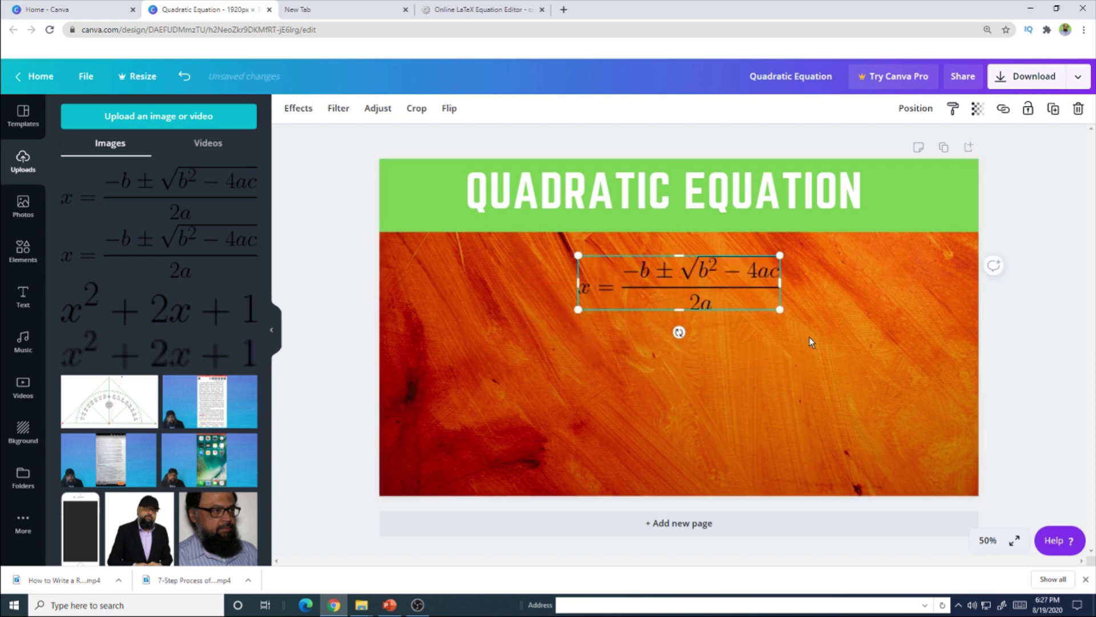
Step: Deselect the equation image by clicking the empty canvas
click(626, 320)
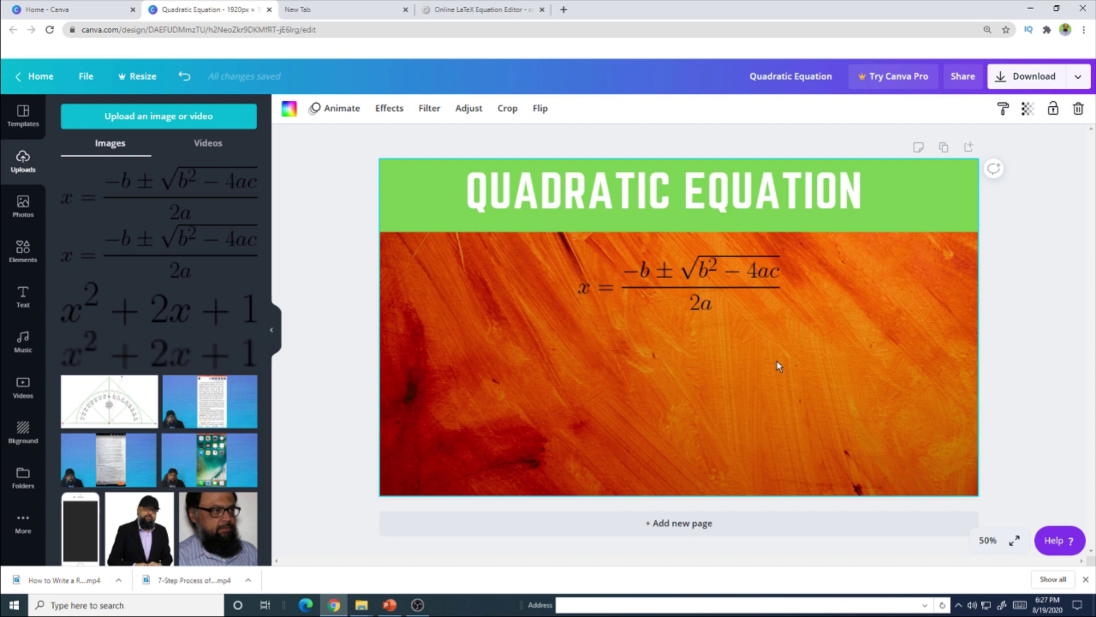
key(alt+Tab)
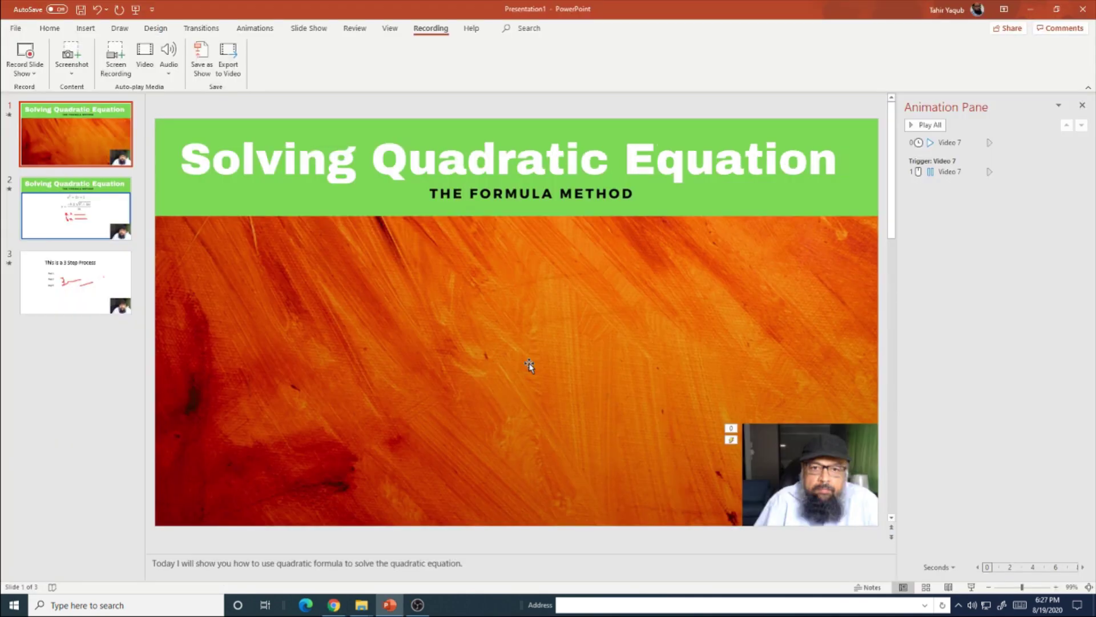